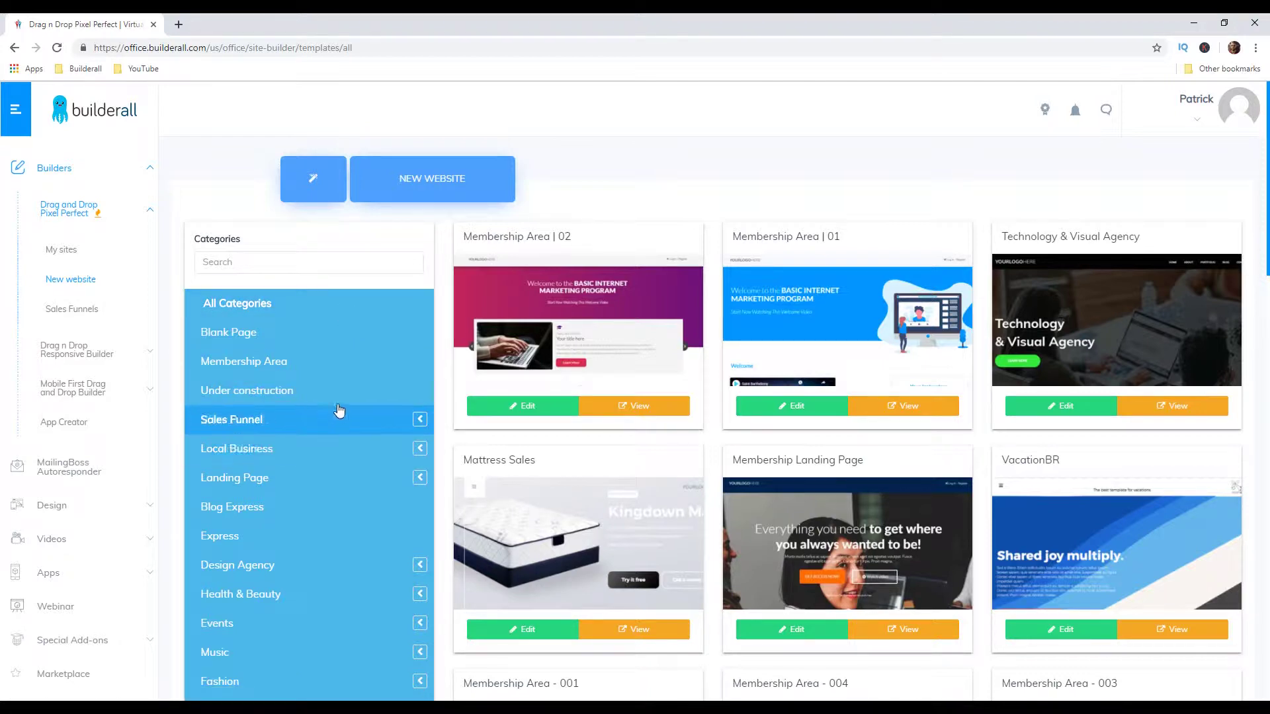
- Browse the website template categories and show the templates in the Health & Beauty category
{"action": "scroll", "coordinate": [342, 345], "scroll_direction": "down", "scroll_amount": 2}
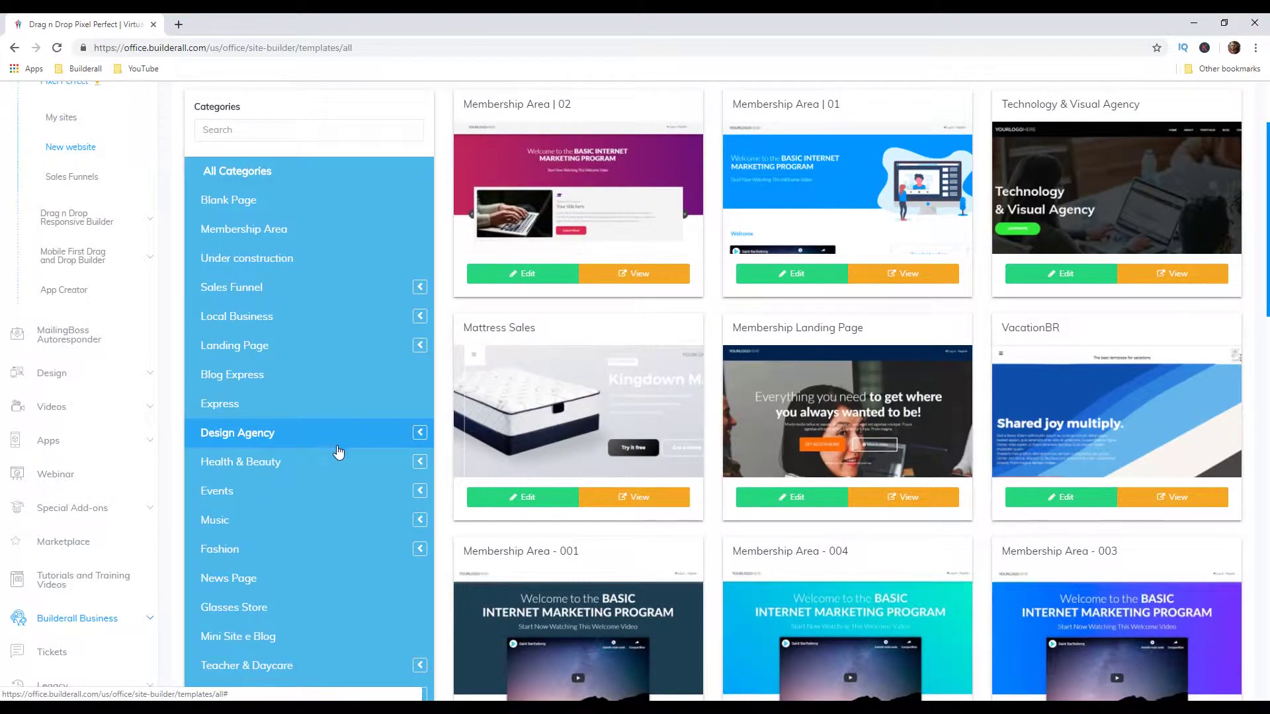
{"action": "scroll", "coordinate": [332, 457], "scroll_direction": "down", "scroll_amount": 1}
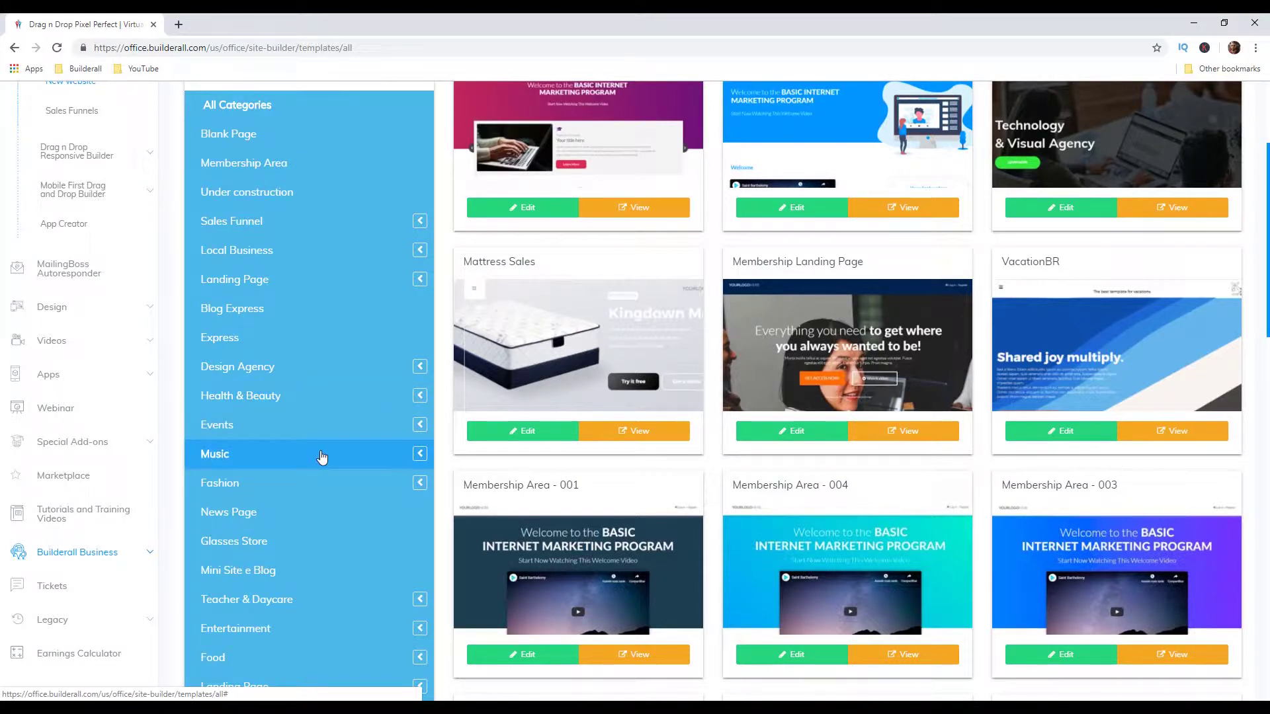
{"action": "scroll", "coordinate": [314, 486], "scroll_direction": "down", "scroll_amount": 2}
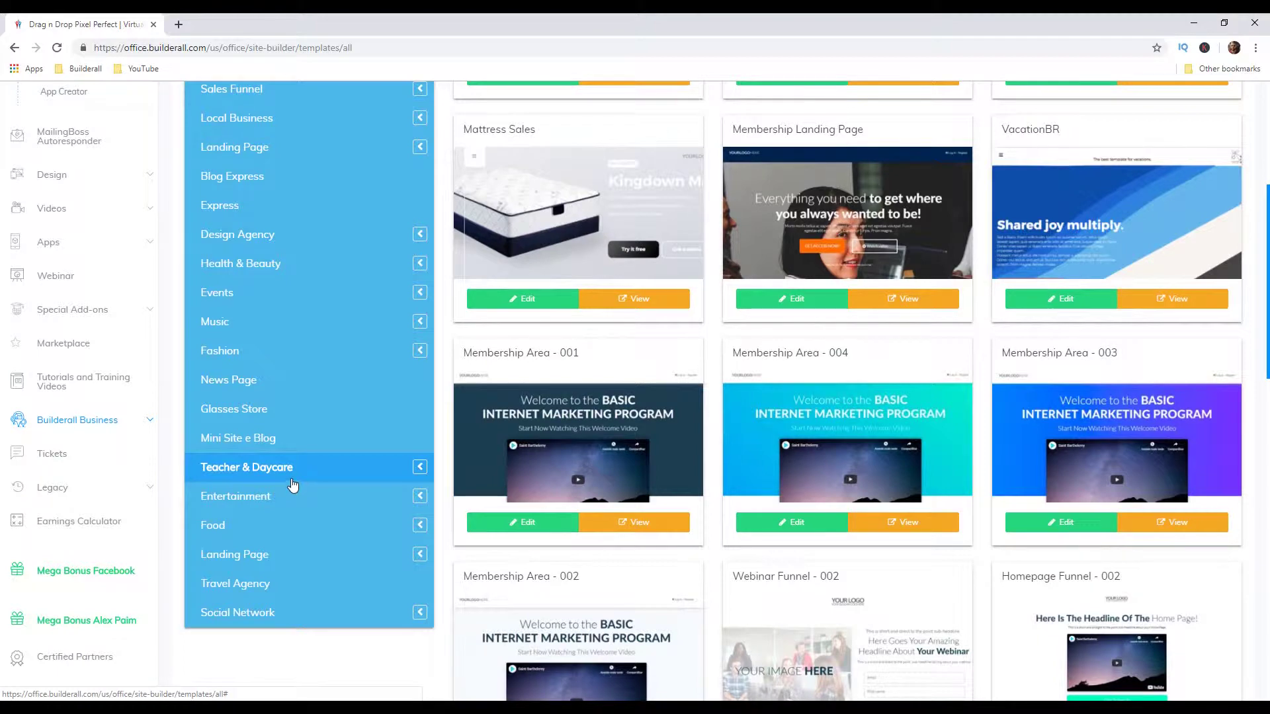
{"action": "scroll", "coordinate": [294, 469], "scroll_direction": "up", "scroll_amount": 1}
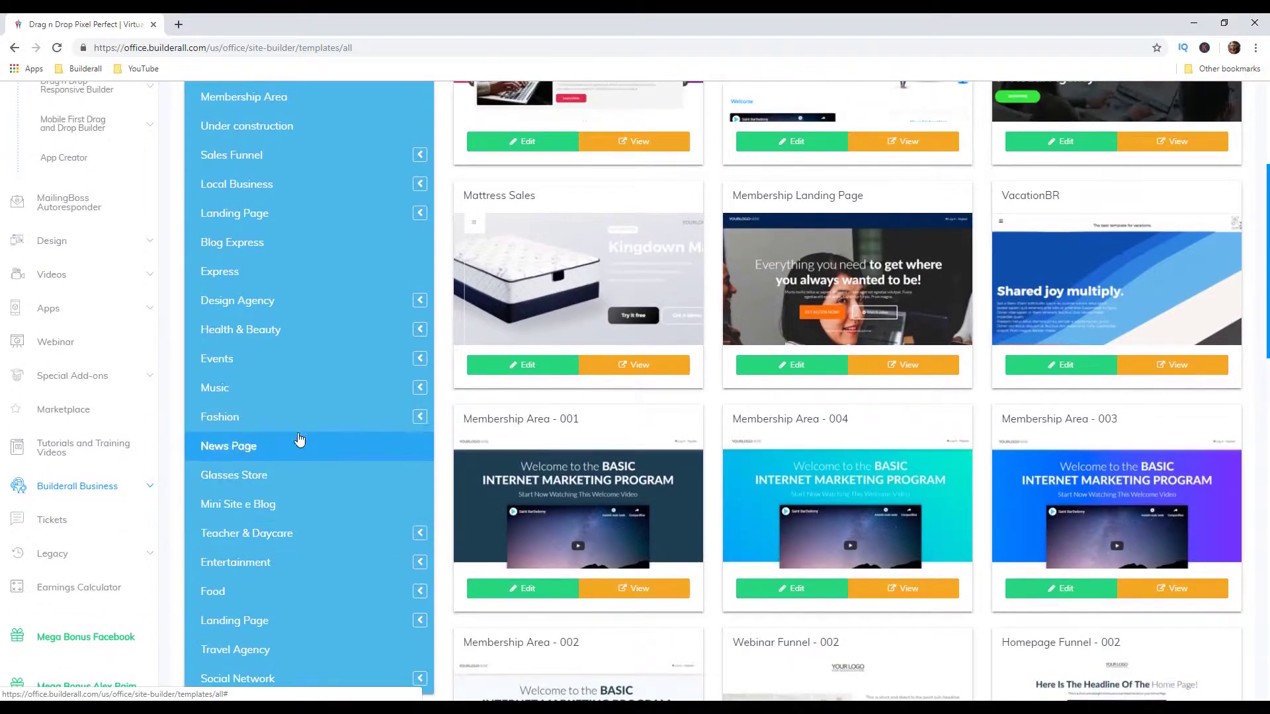
{"action": "left_click", "coordinate": [303, 341]}
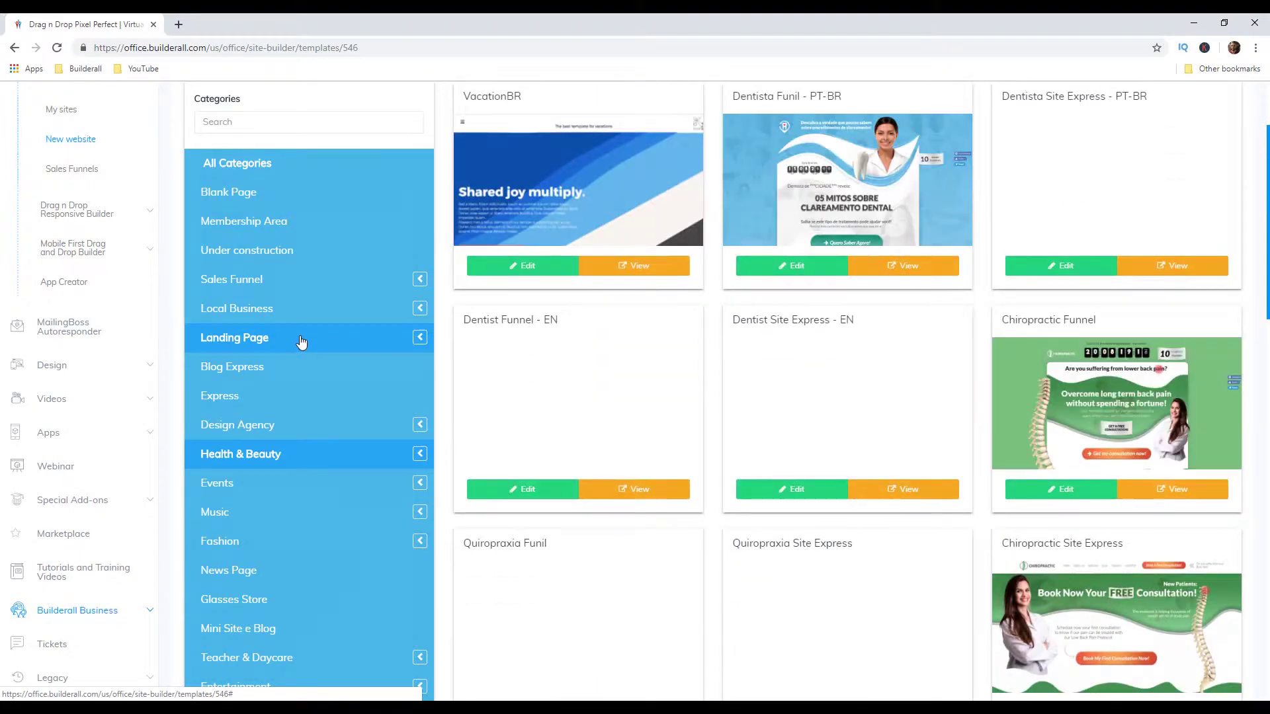
- Preview the Nutrition template, look through its page from the banner to the contact form, and close the preview
{"action": "scroll", "coordinate": [536, 393], "scroll_direction": "down", "scroll_amount": 10}
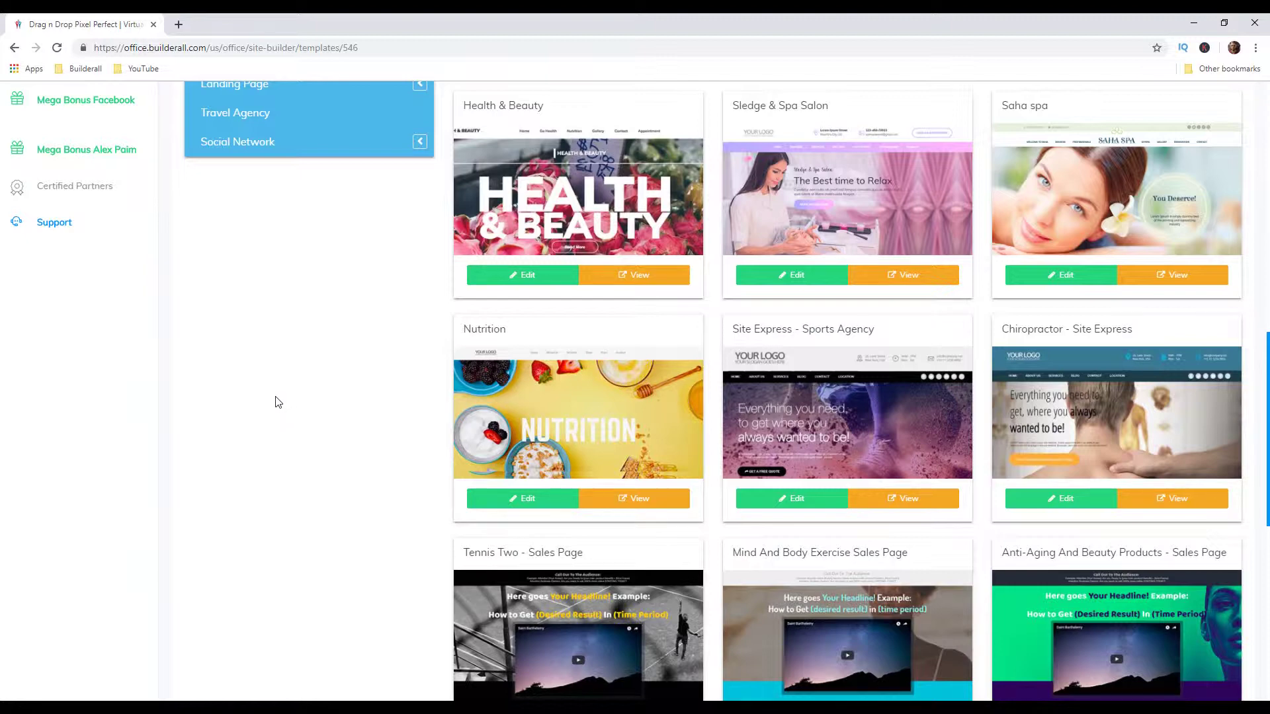
{"action": "left_click", "coordinate": [635, 503]}
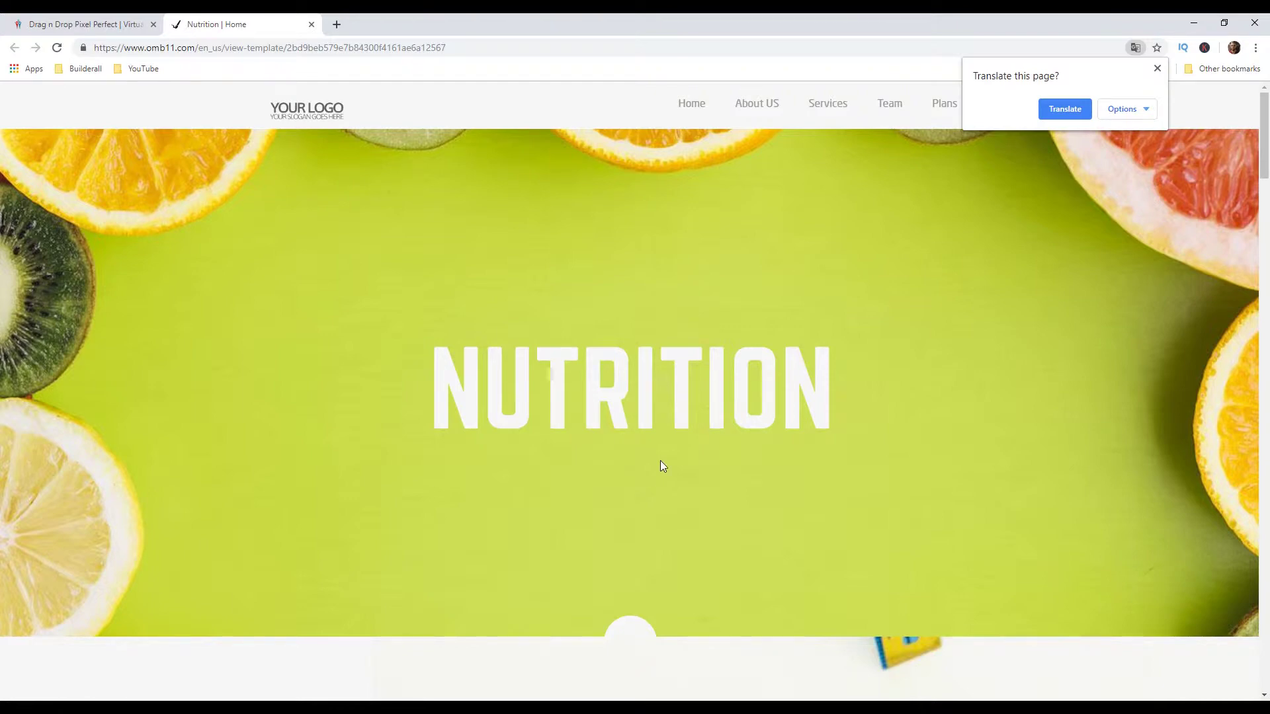
{"action": "scroll", "coordinate": [648, 447], "scroll_direction": "down", "scroll_amount": 4}
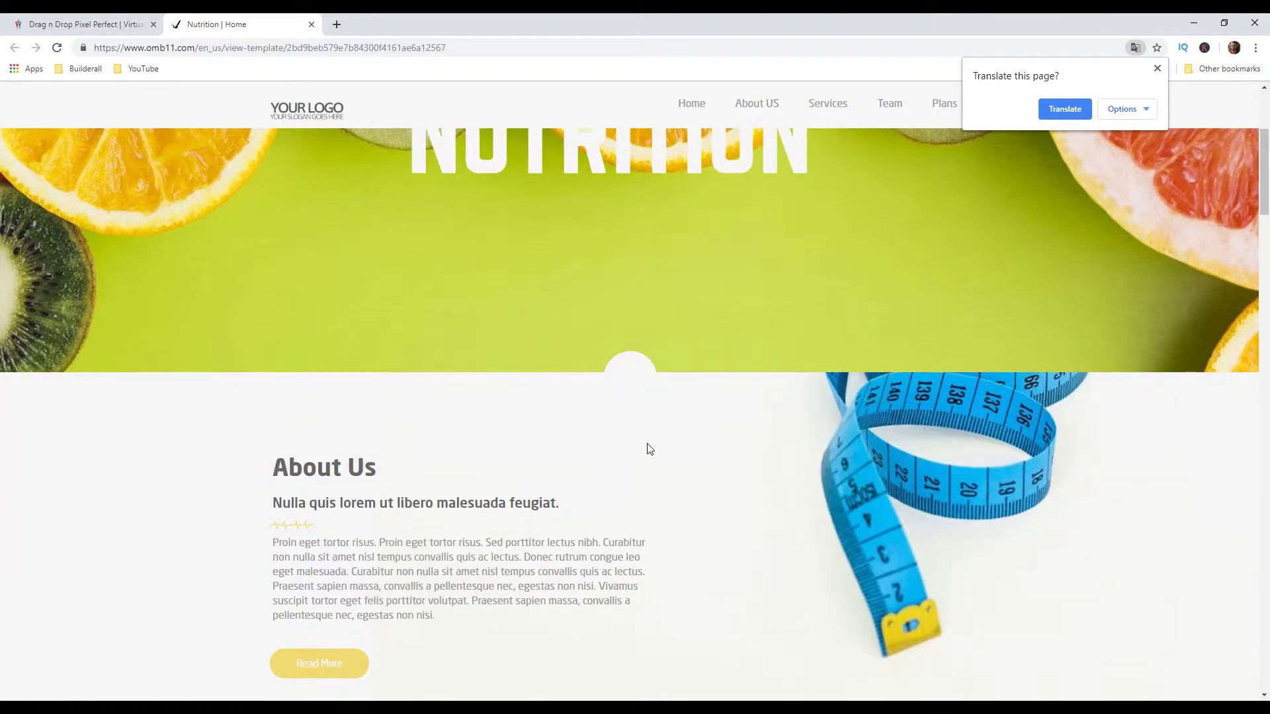
{"action": "scroll", "coordinate": [650, 449], "scroll_direction": "down", "scroll_amount": 1}
{"action": "scroll", "coordinate": [654, 439], "scroll_direction": "down", "scroll_amount": 2}
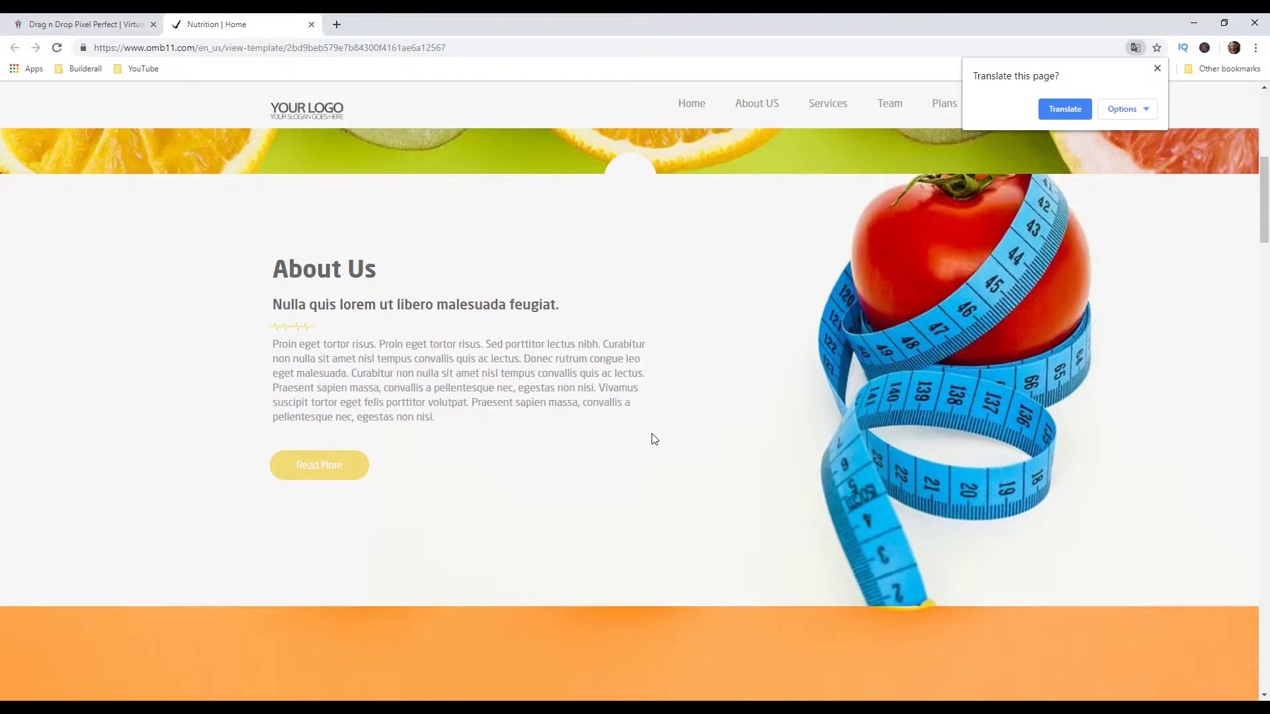
{"action": "scroll", "coordinate": [656, 437], "scroll_direction": "down", "scroll_amount": 7}
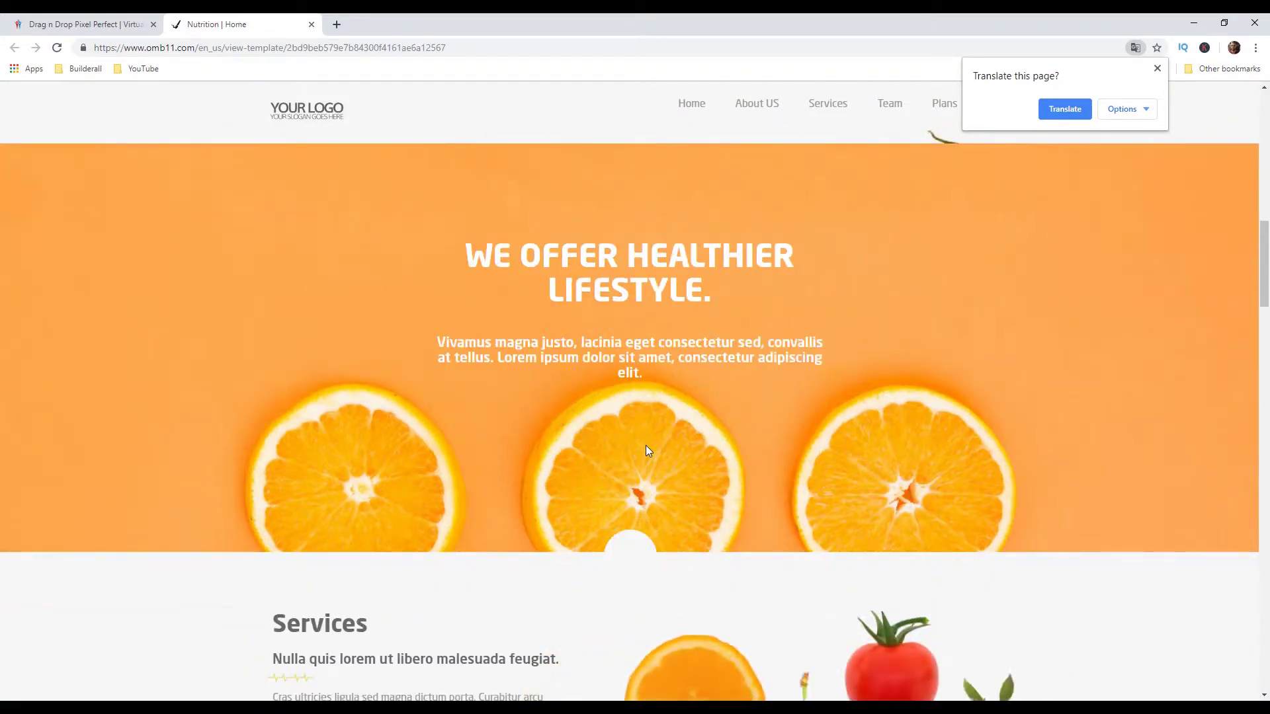
{"action": "scroll", "coordinate": [646, 447], "scroll_direction": "down", "scroll_amount": 2}
{"action": "scroll", "coordinate": [652, 445], "scroll_direction": "down", "scroll_amount": 6}
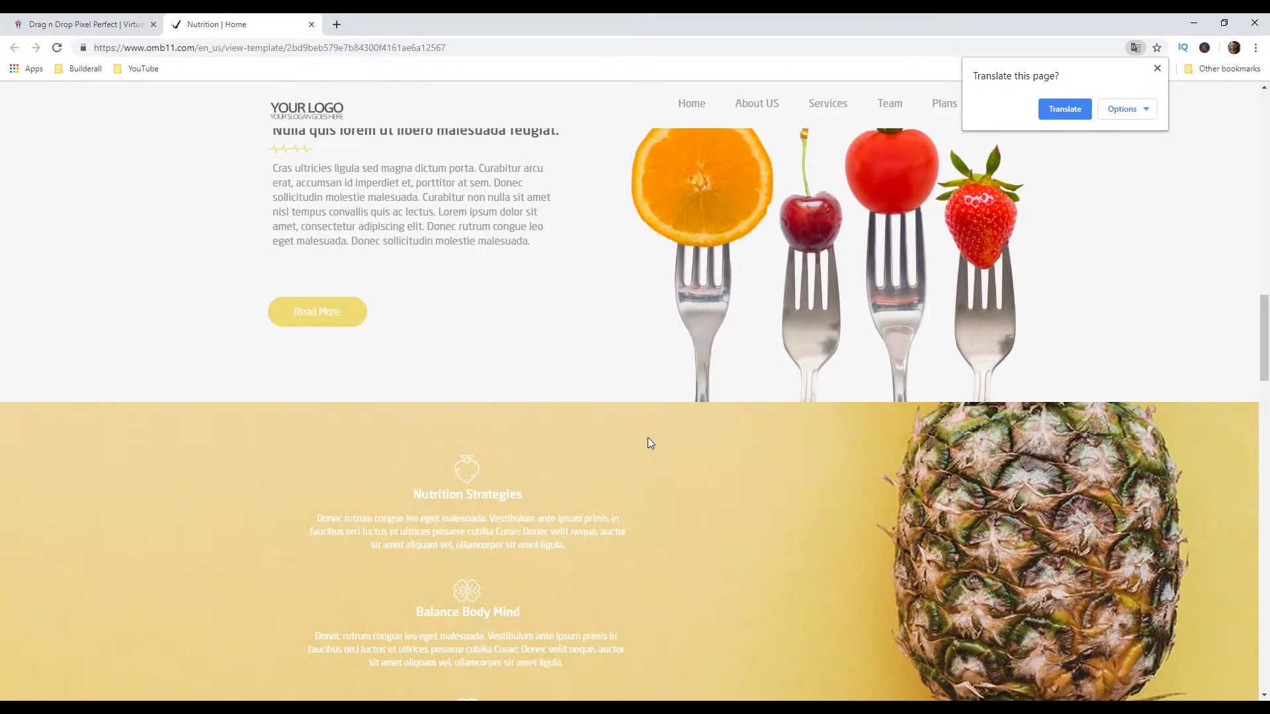
{"action": "scroll", "coordinate": [648, 442], "scroll_direction": "down", "scroll_amount": 6}
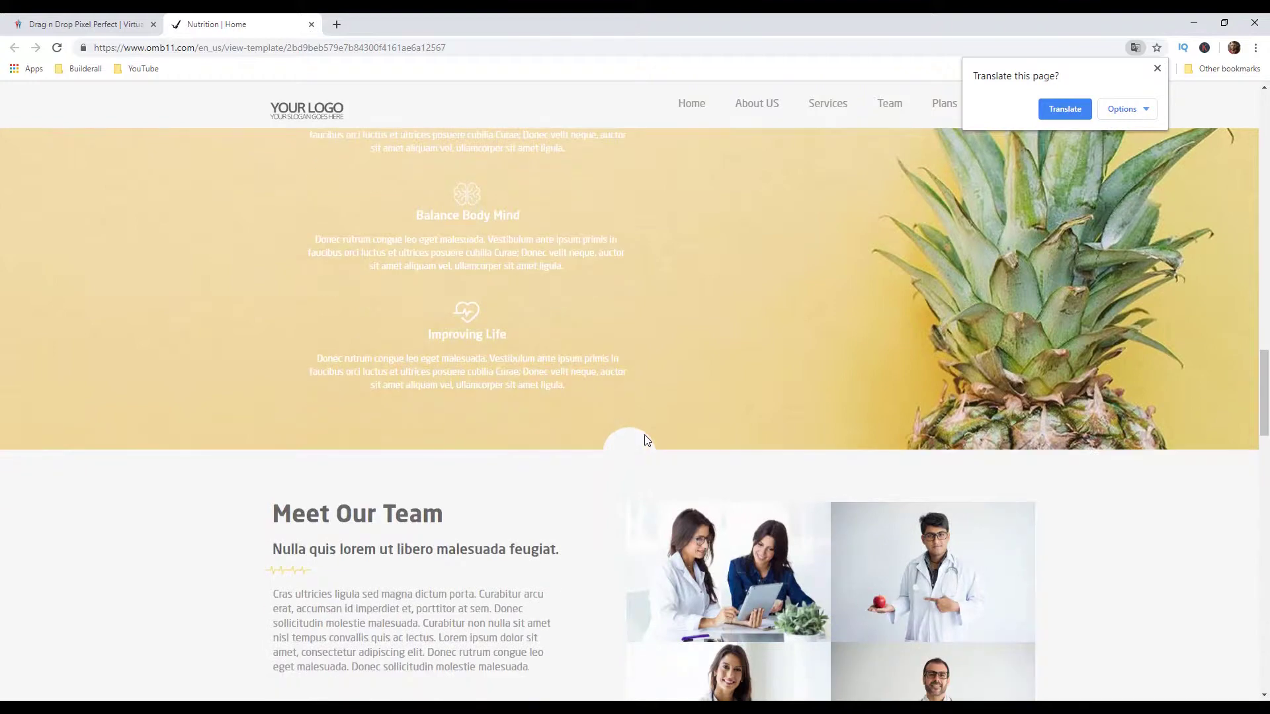
{"action": "scroll", "coordinate": [646, 441], "scroll_direction": "down", "scroll_amount": 10}
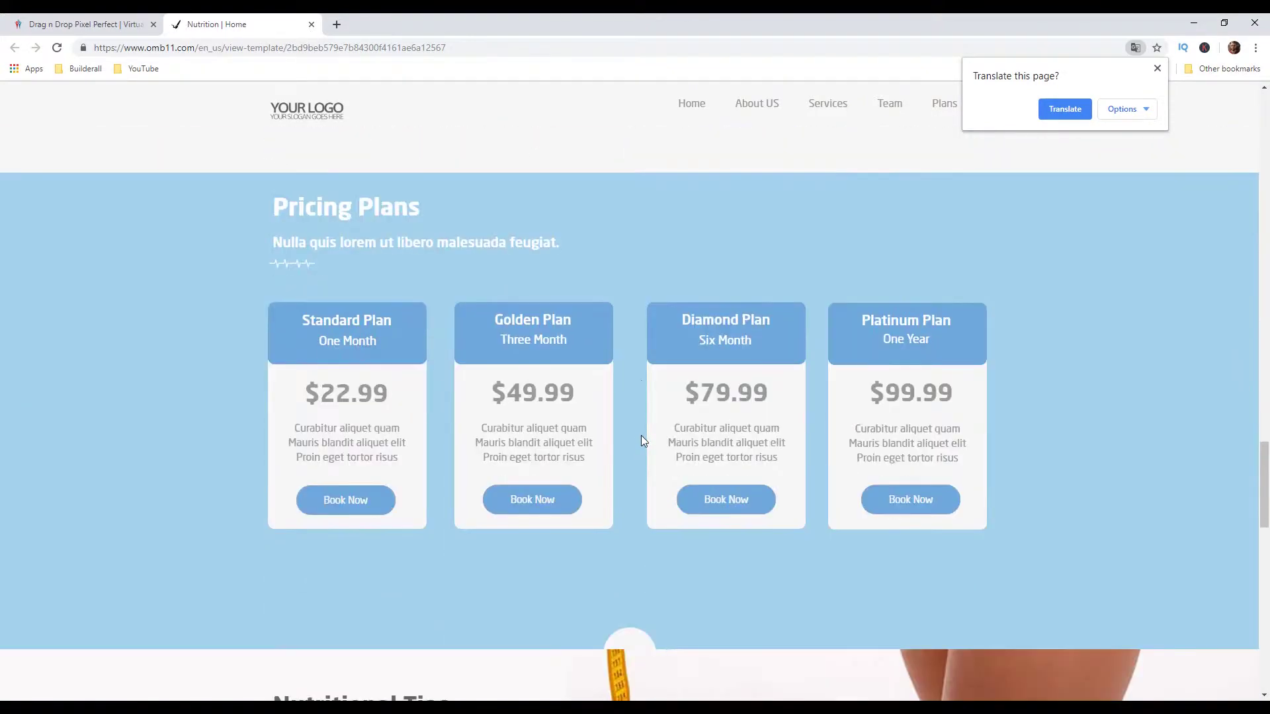
{"action": "scroll", "coordinate": [641, 439], "scroll_direction": "down", "scroll_amount": 9}
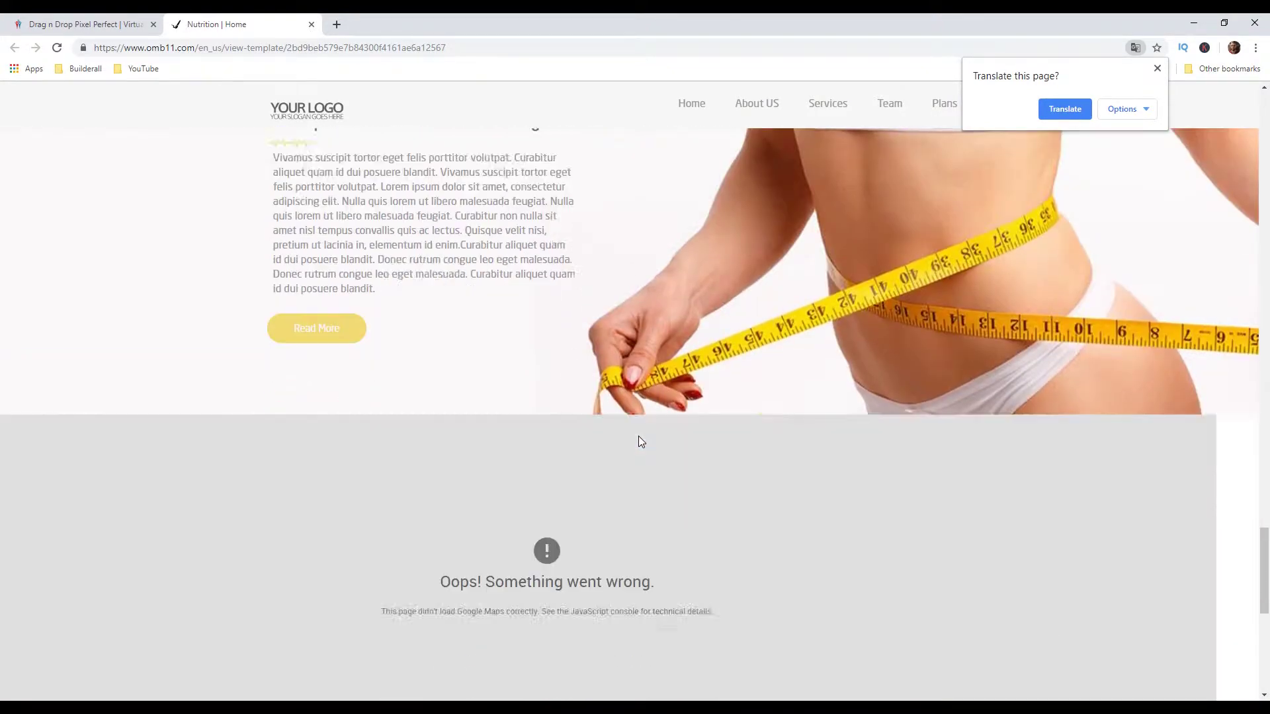
{"action": "scroll", "coordinate": [641, 442], "scroll_direction": "down", "scroll_amount": 8}
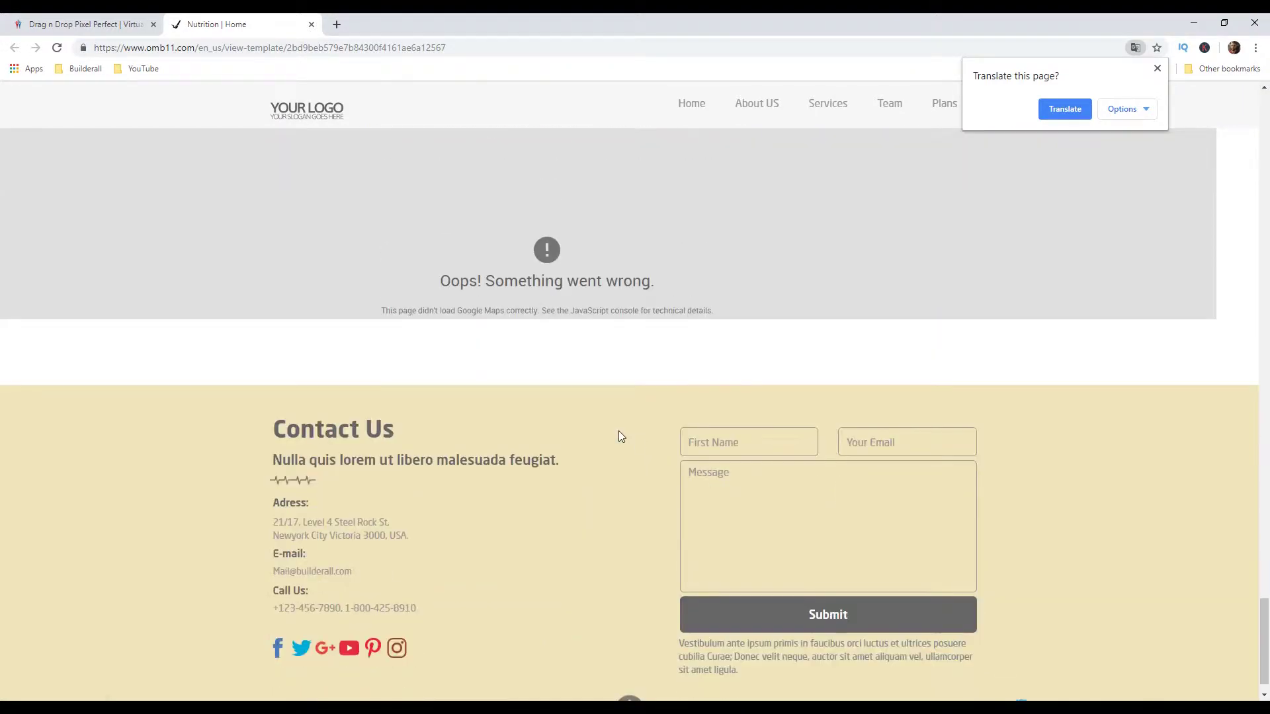
{"action": "left_click", "coordinate": [310, 24]}
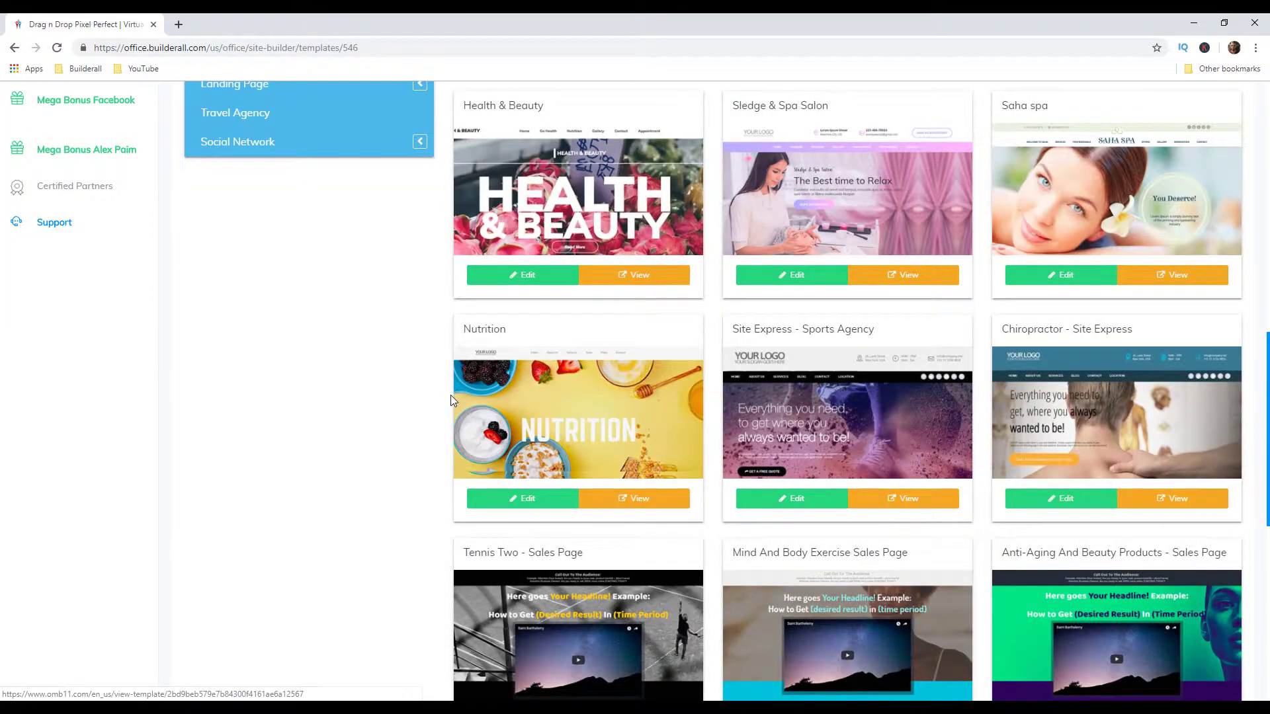
- Open the Nutrition template for editing and move the NUTRITION heading to the left side of the banner
{"action": "left_click", "coordinate": [523, 499]}
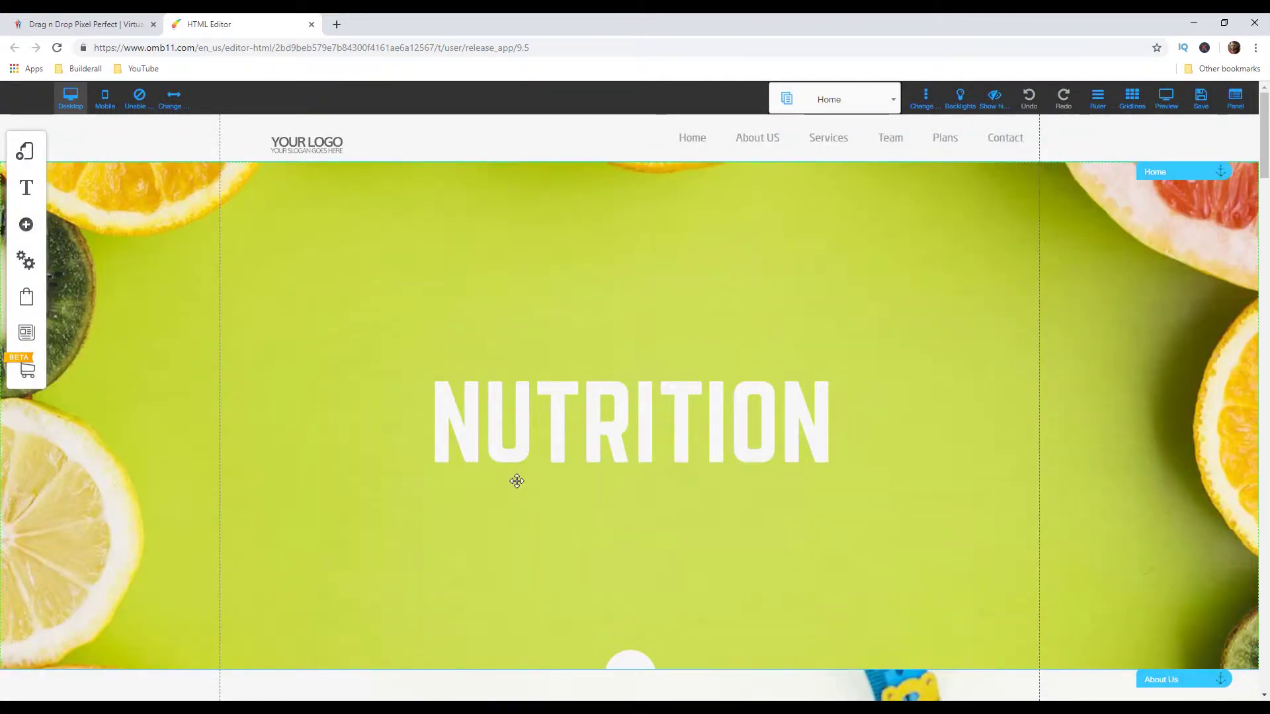
{"action": "scroll", "coordinate": [519, 478], "scroll_direction": "down", "scroll_amount": 1}
{"action": "left_click_drag", "start_coordinate": [576, 379], "coordinate": [344, 362]}
- Examine the template's sections in the editor, from the banner through About Us to Services
{"action": "scroll", "coordinate": [732, 385], "scroll_direction": "down", "scroll_amount": 2}
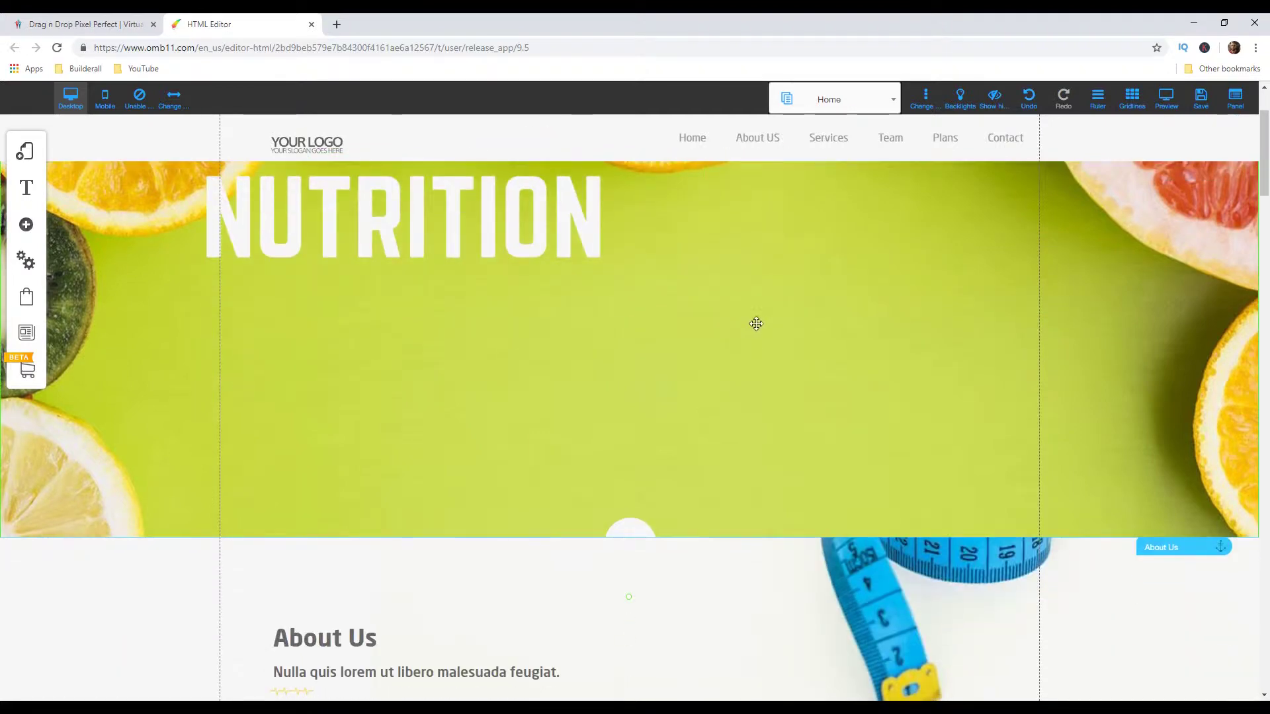
{"action": "scroll", "coordinate": [740, 289], "scroll_direction": "up", "scroll_amount": 2}
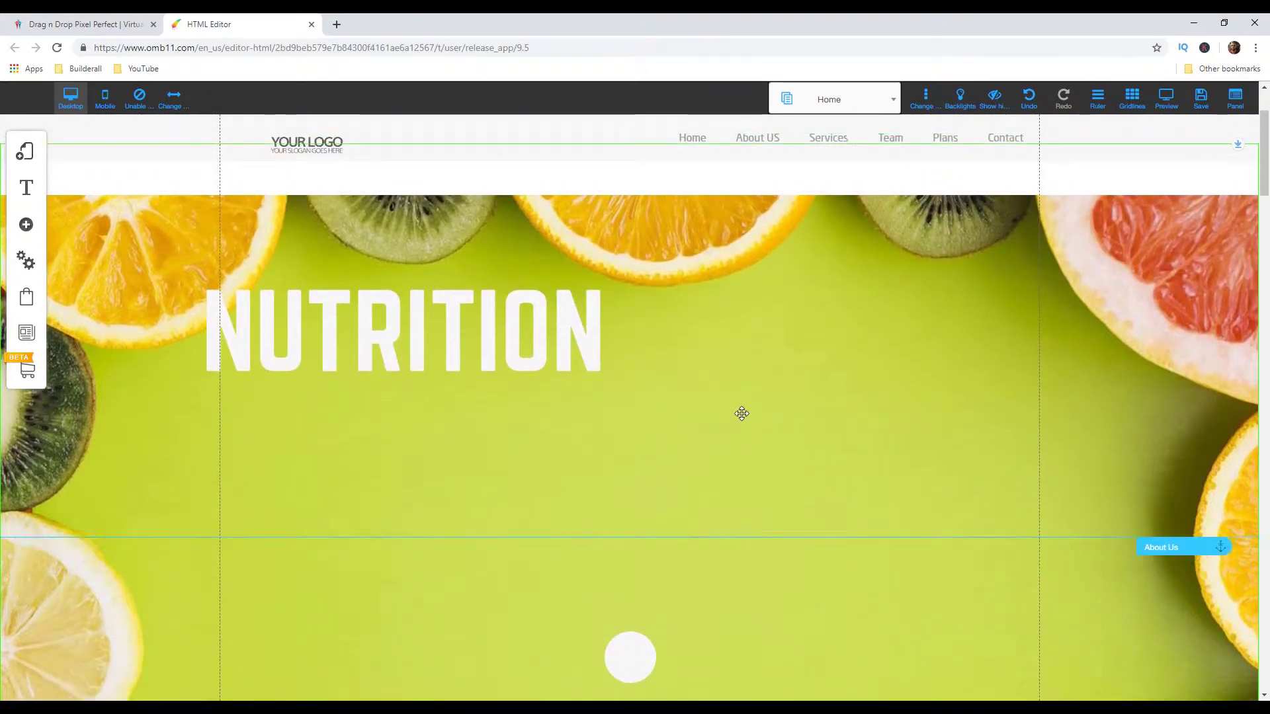
{"action": "scroll", "coordinate": [728, 354], "scroll_direction": "down", "scroll_amount": 3}
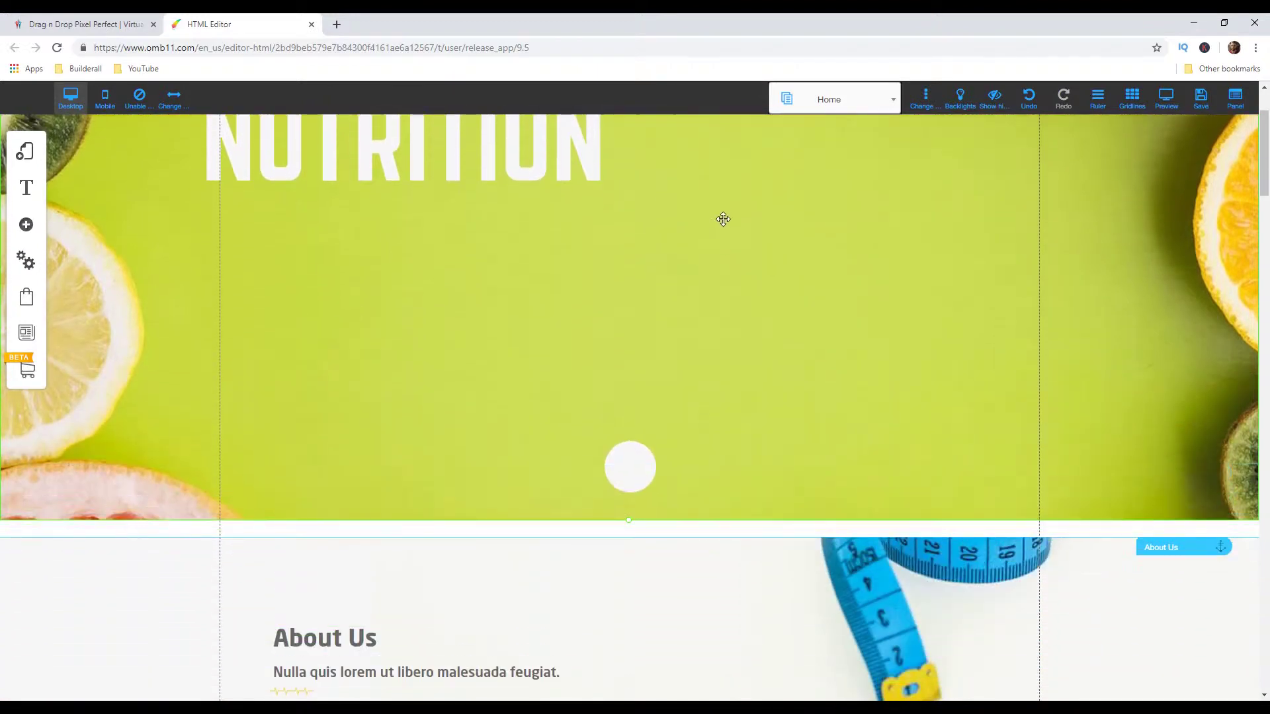
{"action": "scroll", "coordinate": [717, 291], "scroll_direction": "down", "scroll_amount": 3}
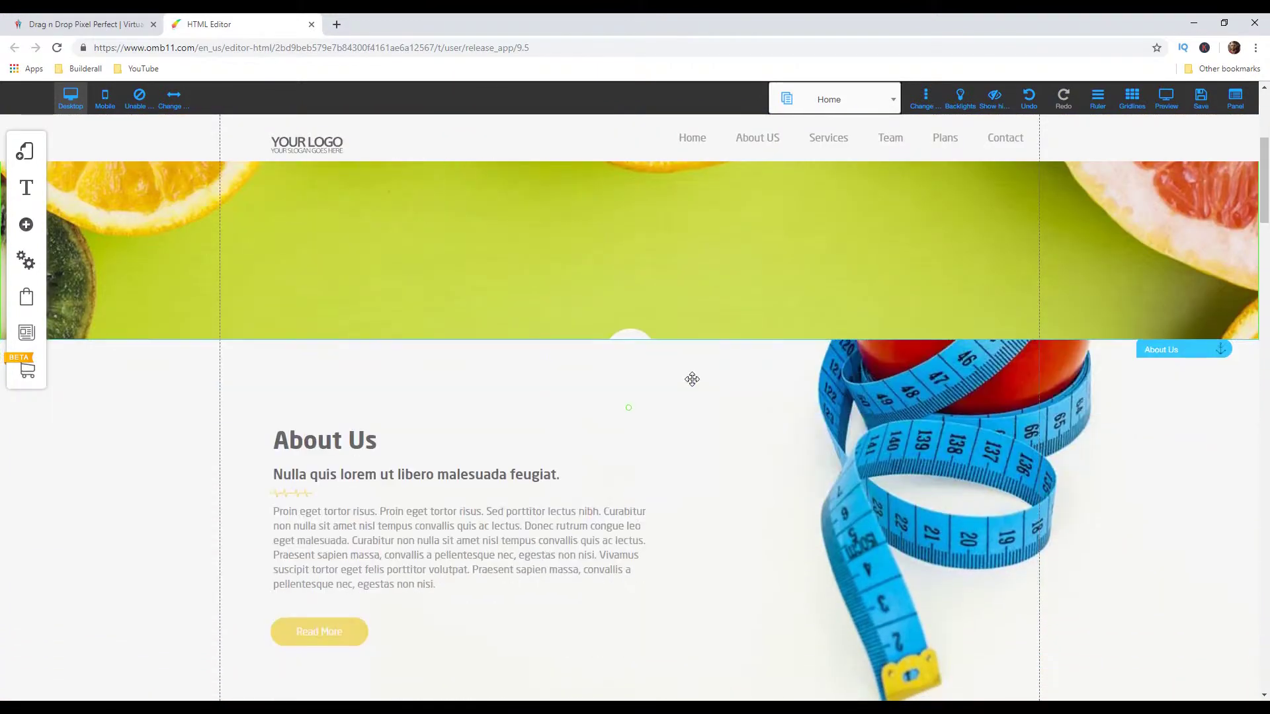
{"action": "scroll", "coordinate": [691, 374], "scroll_direction": "down", "scroll_amount": 2}
{"action": "scroll", "coordinate": [684, 362], "scroll_direction": "down", "scroll_amount": 3}
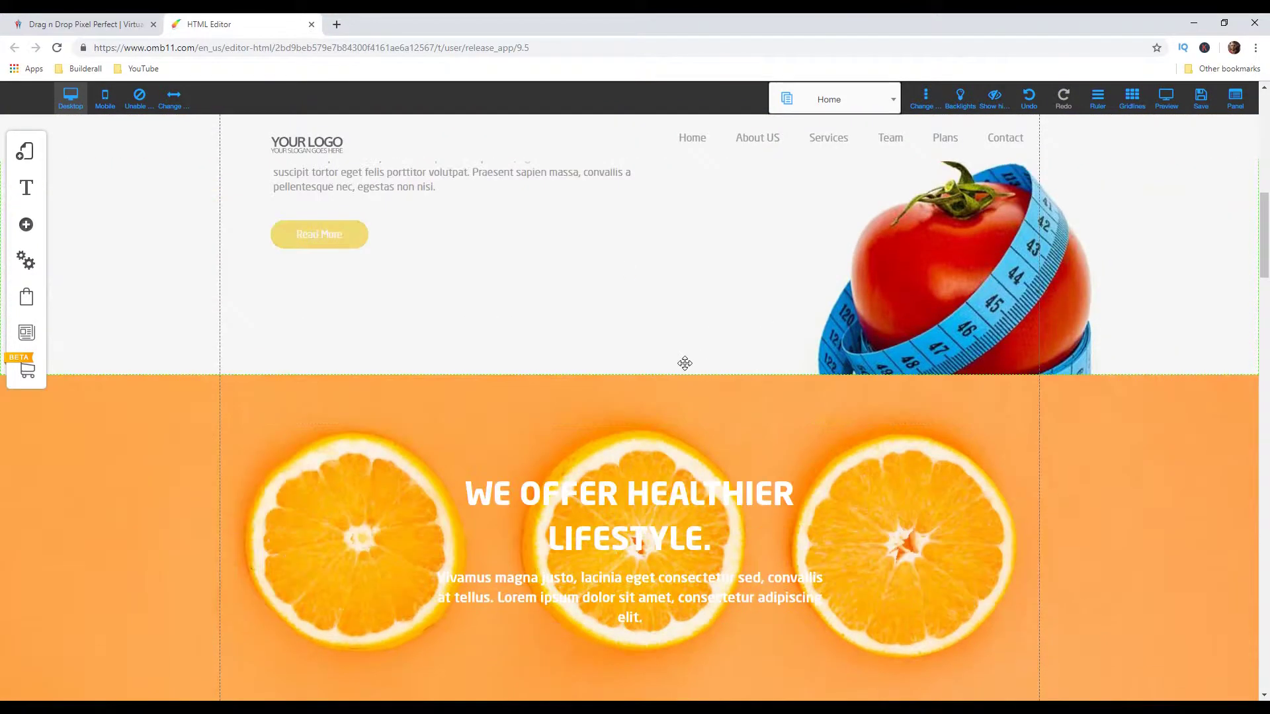
{"action": "scroll", "coordinate": [685, 363], "scroll_direction": "down", "scroll_amount": 7}
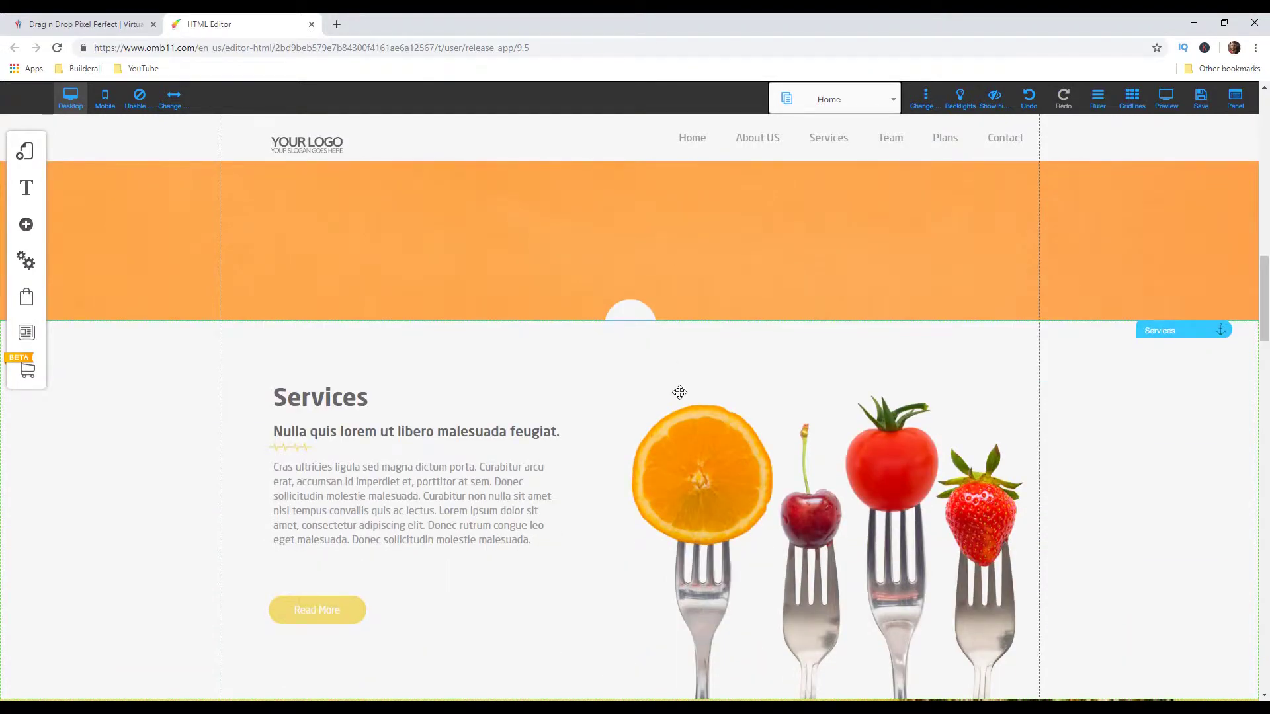
- Open the Nutrition layout's Settings and SEO, review the available fields down to the Mailing Boss integration key, and close them
{"action": "left_click", "coordinate": [30, 154]}
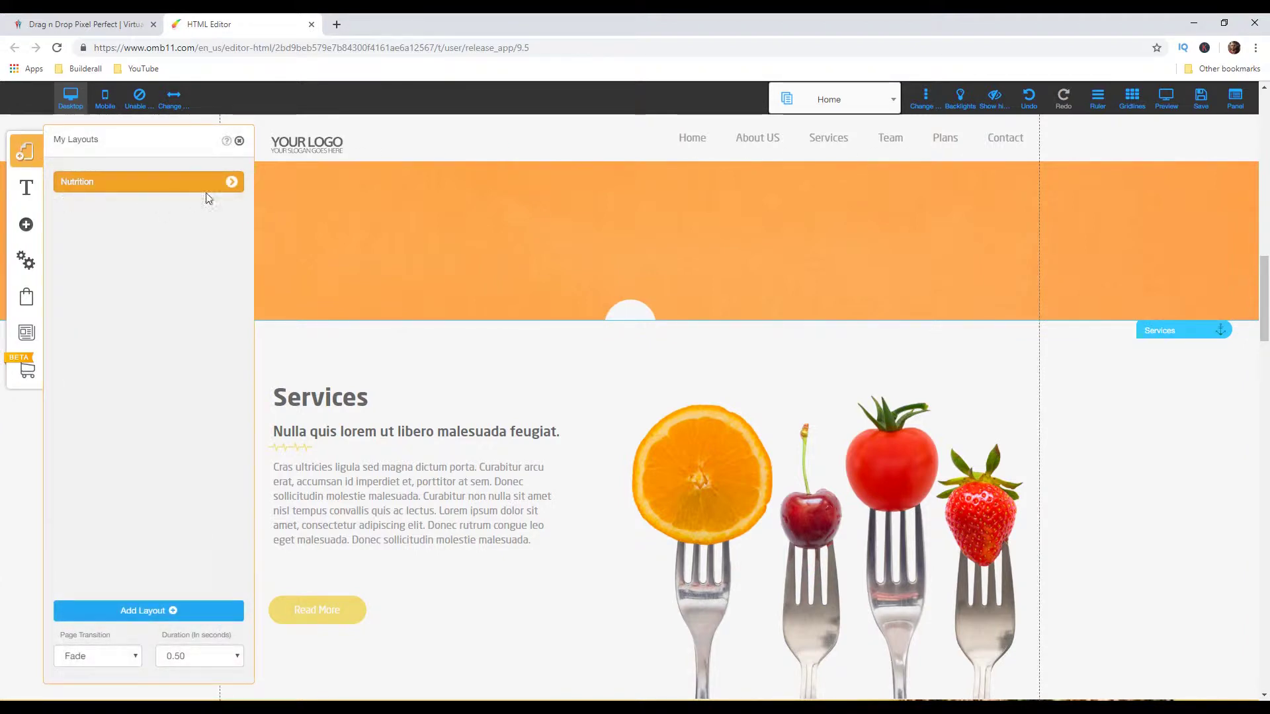
{"action": "left_click", "coordinate": [231, 184]}
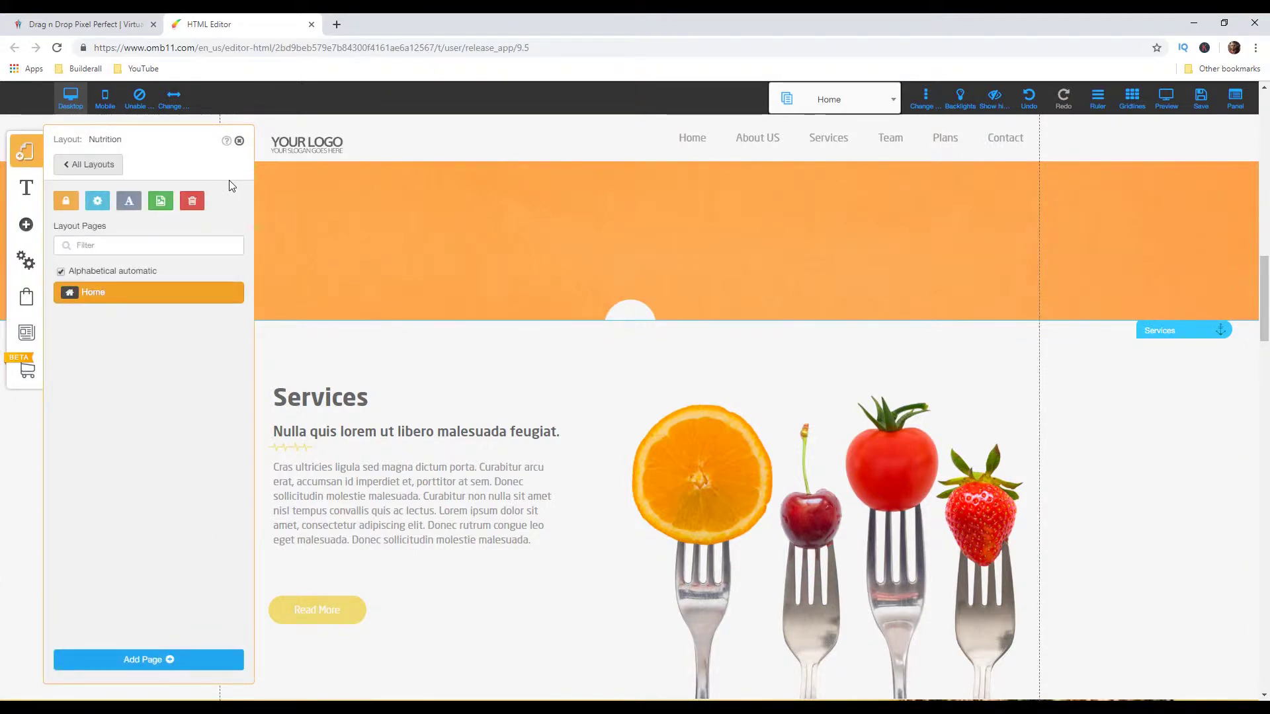
{"action": "left_click", "coordinate": [104, 208]}
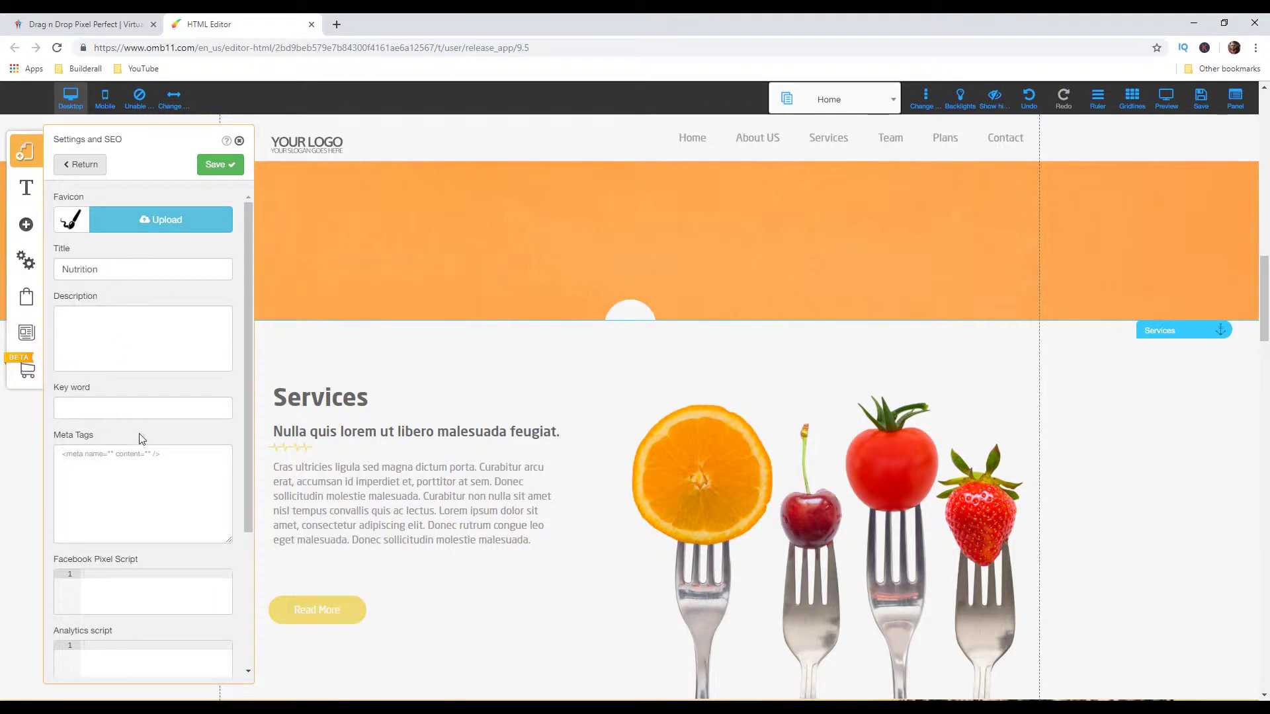
{"action": "scroll", "coordinate": [121, 456], "scroll_direction": "down", "scroll_amount": 2}
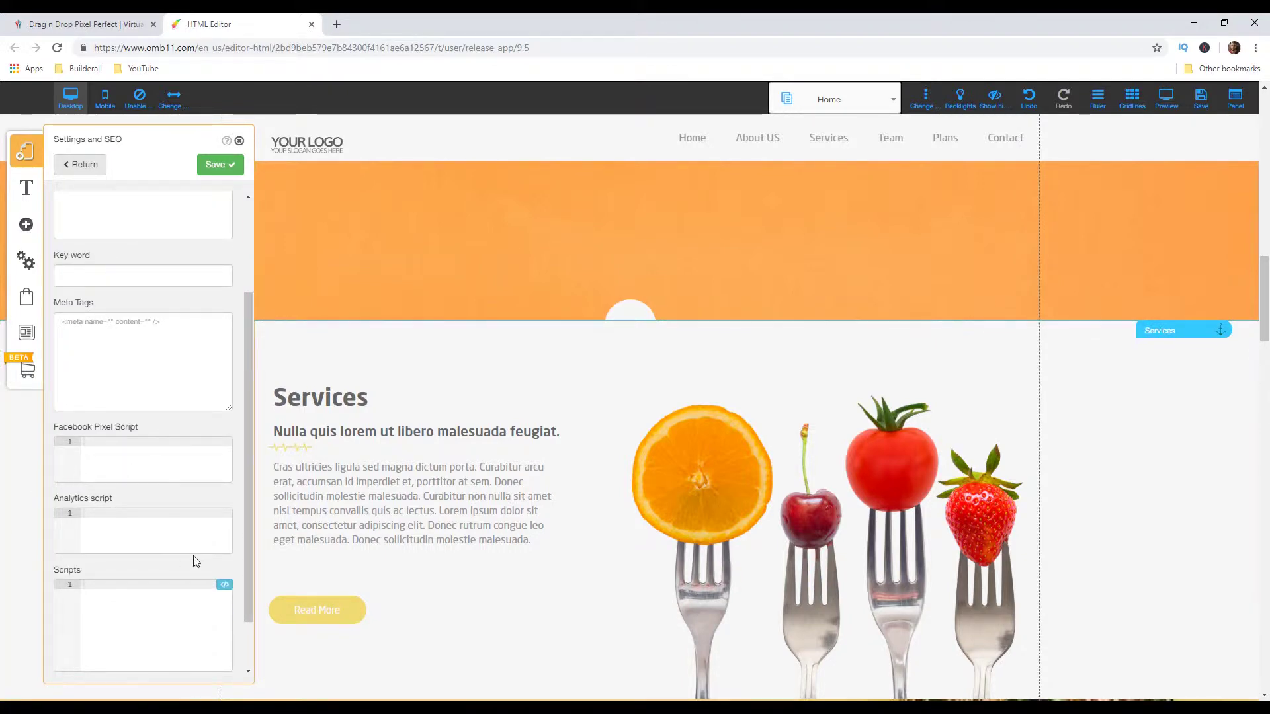
{"action": "scroll", "coordinate": [201, 540], "scroll_direction": "down", "scroll_amount": 1}
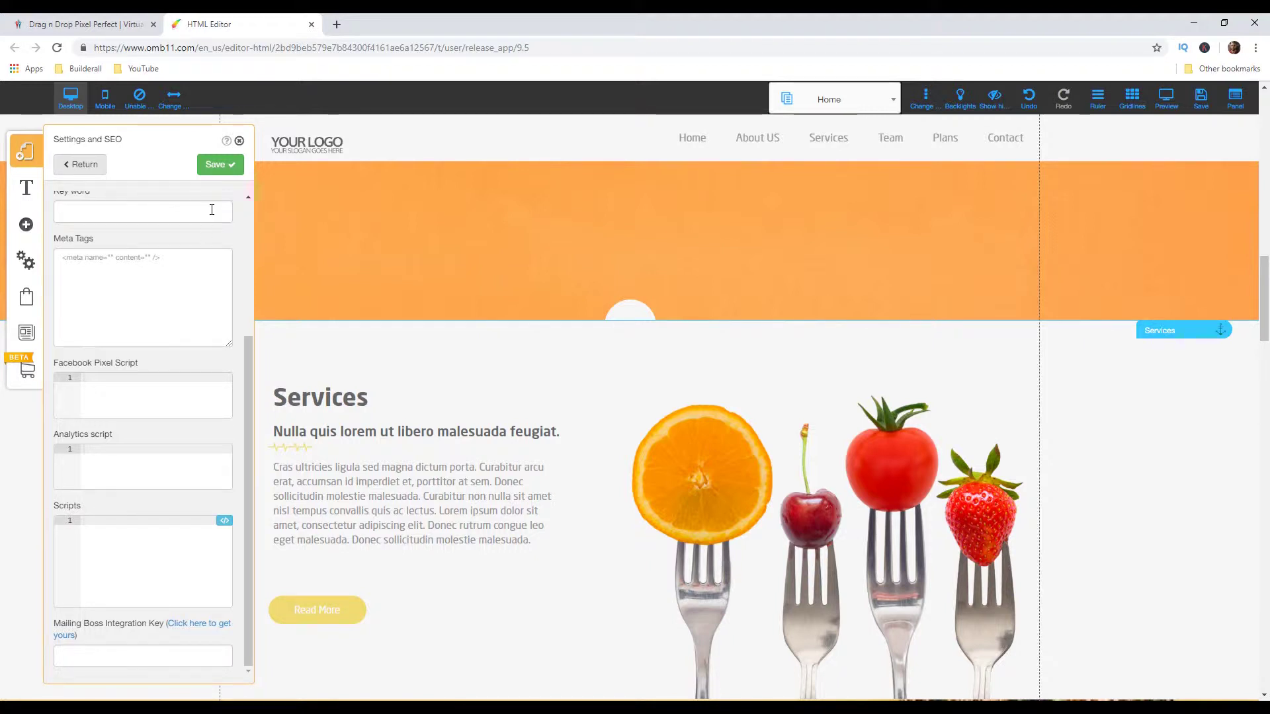
{"action": "left_click", "coordinate": [239, 140]}
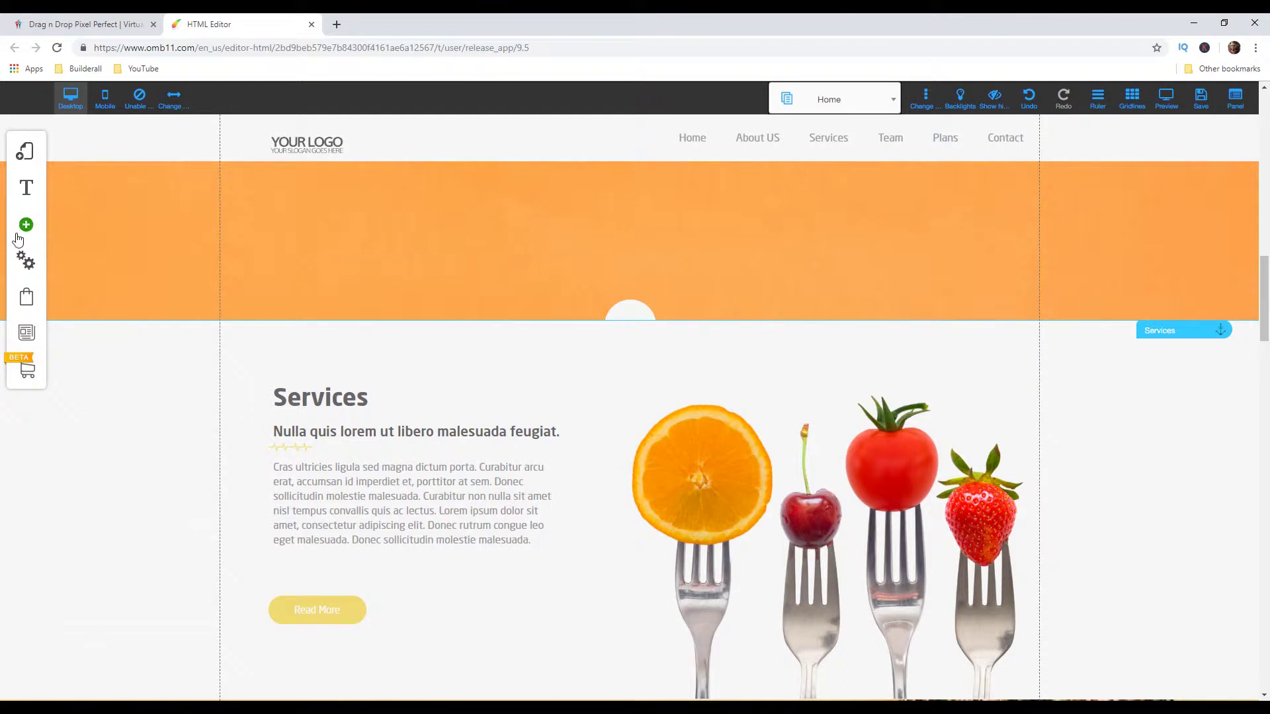
- Review the types of elements that can be added to the page and close the list
{"action": "left_click", "coordinate": [26, 226]}
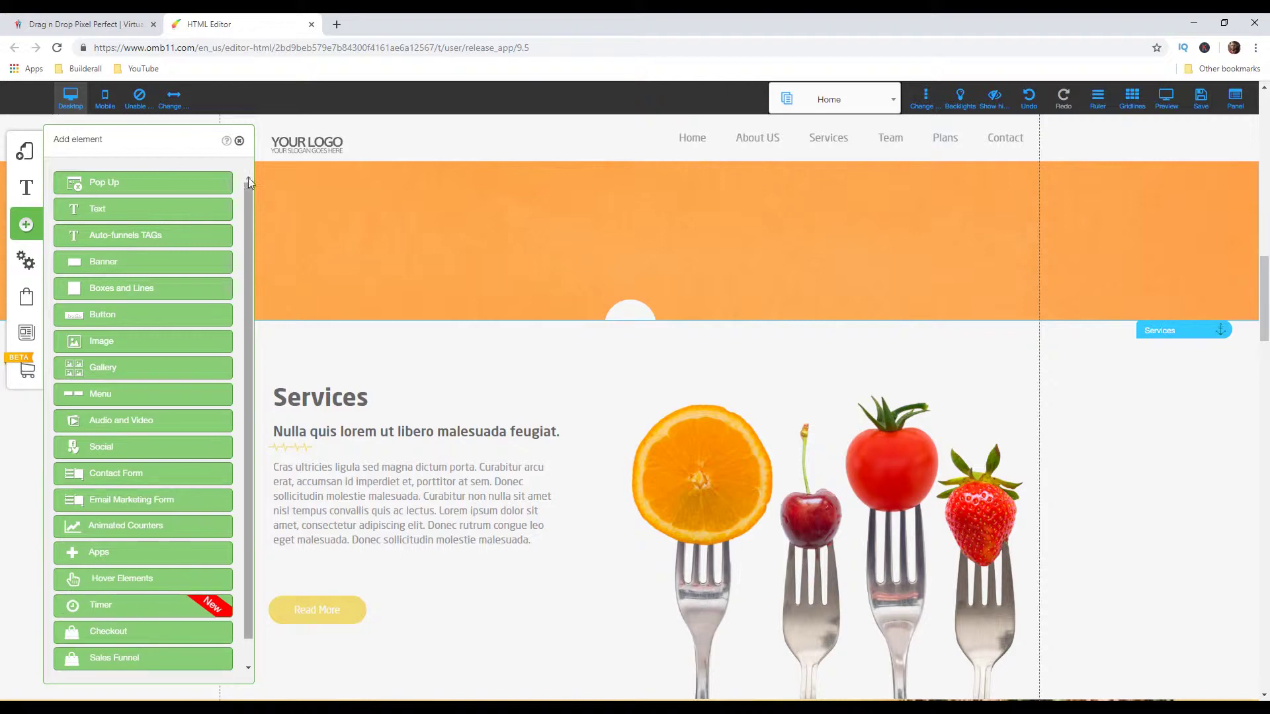
{"action": "left_click", "coordinate": [239, 141]}
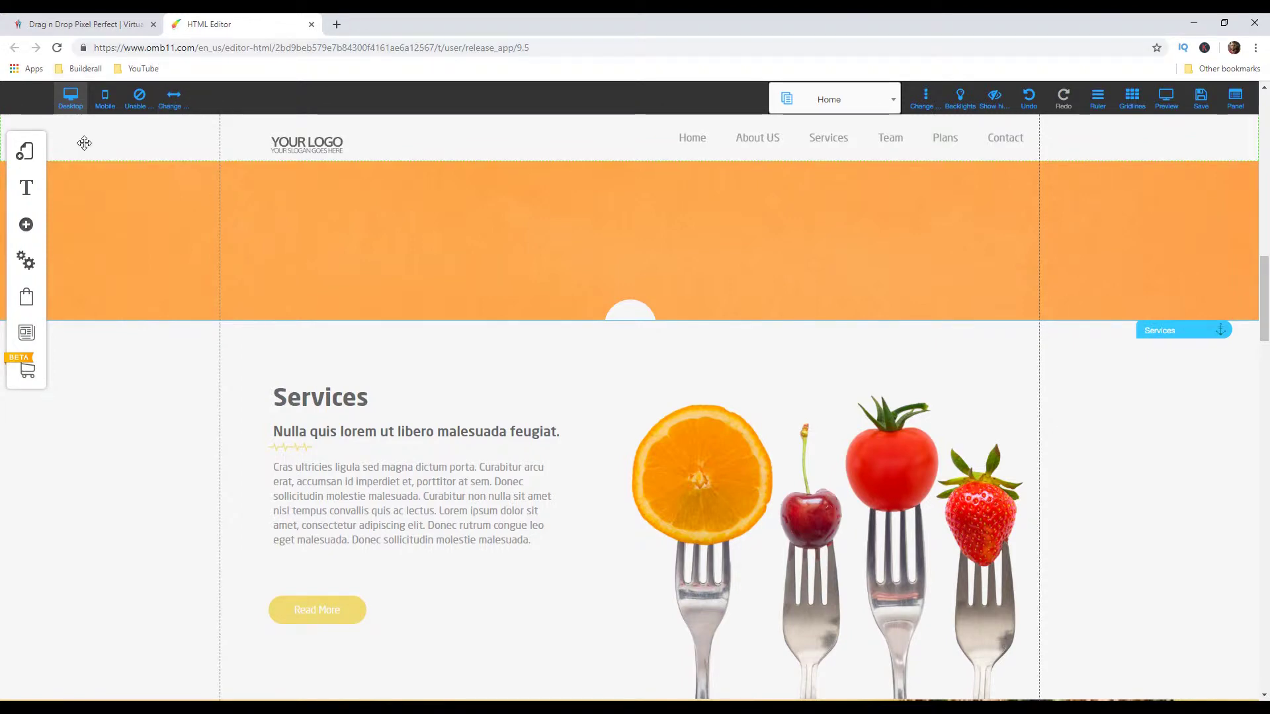
- Switch the editor to the mobile version and examine the page from the banner through the Services section
{"action": "left_click", "coordinate": [106, 103]}
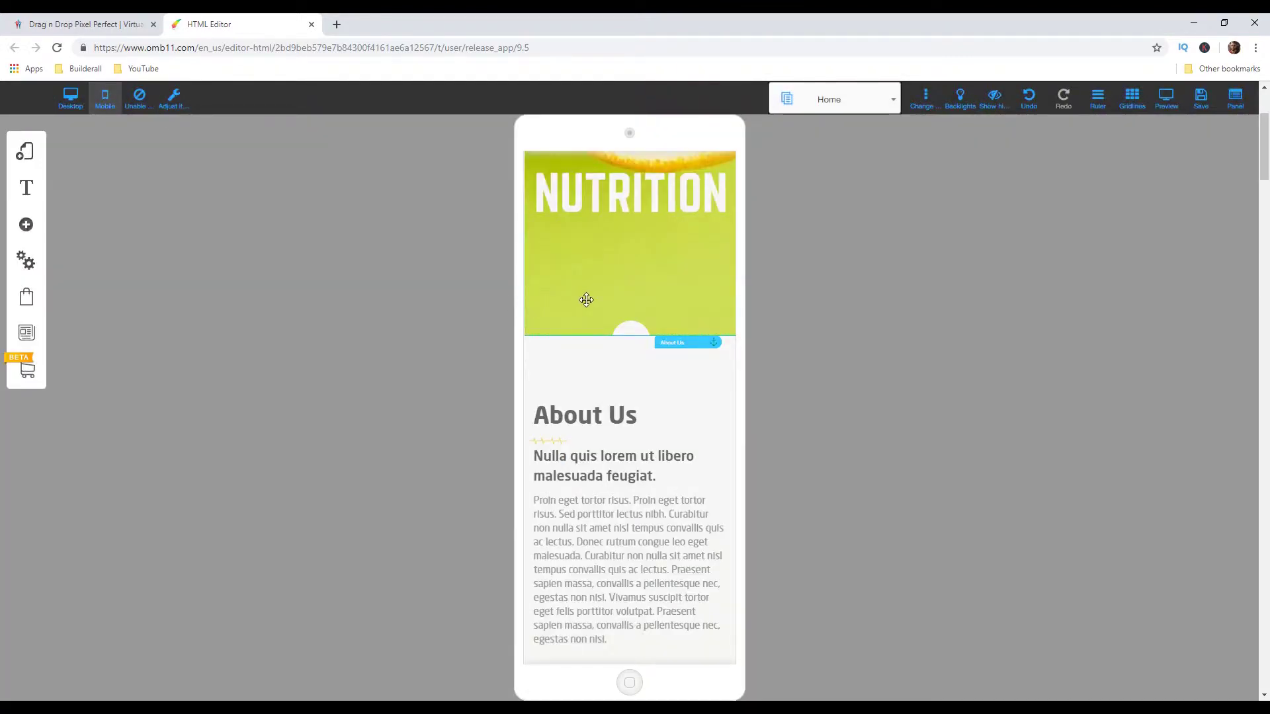
{"action": "scroll", "coordinate": [585, 299], "scroll_direction": "down", "scroll_amount": 6}
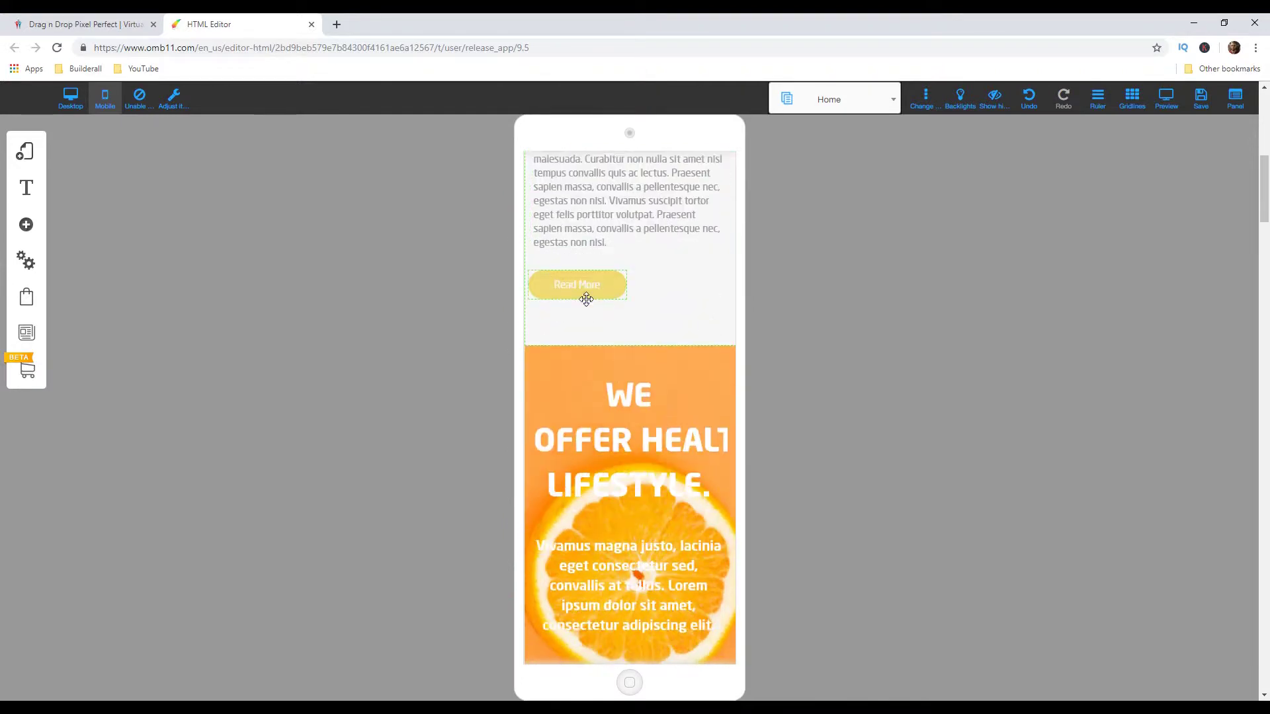
{"action": "scroll", "coordinate": [585, 299], "scroll_direction": "down", "scroll_amount": 6}
{"action": "scroll", "coordinate": [586, 298], "scroll_direction": "down", "scroll_amount": 3}
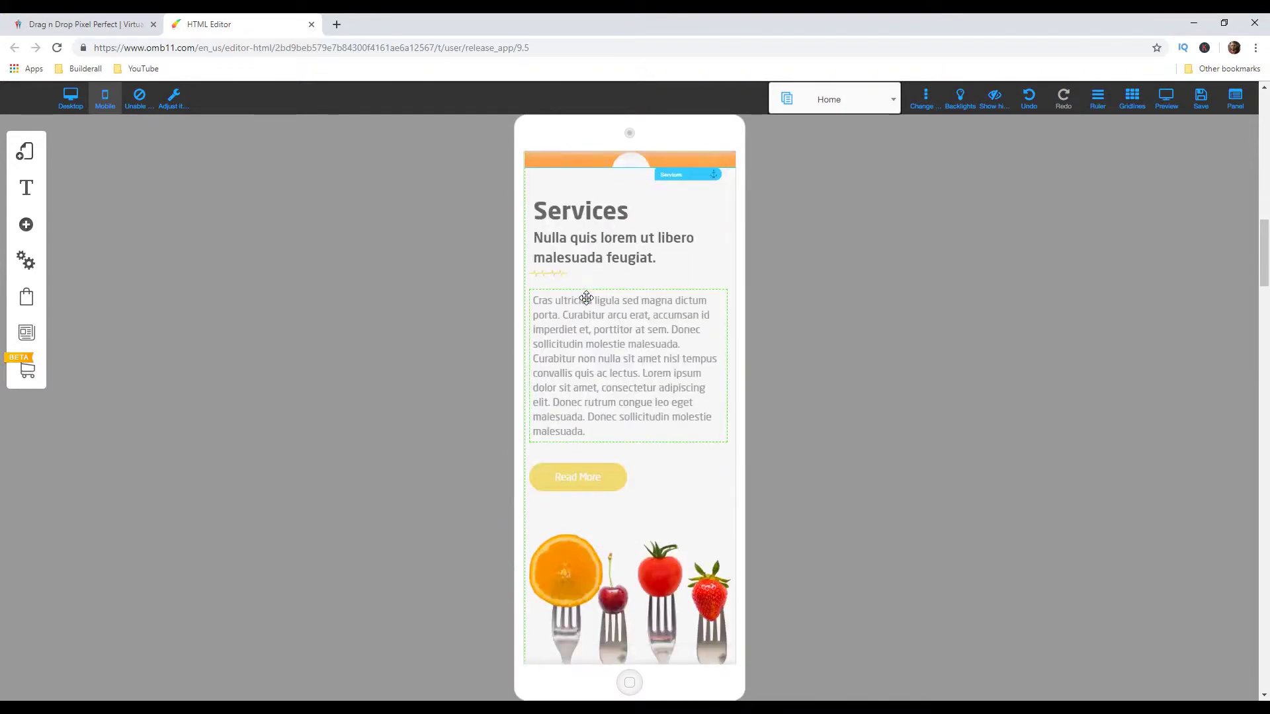
{"action": "scroll", "coordinate": [584, 295], "scroll_direction": "down", "scroll_amount": 2}
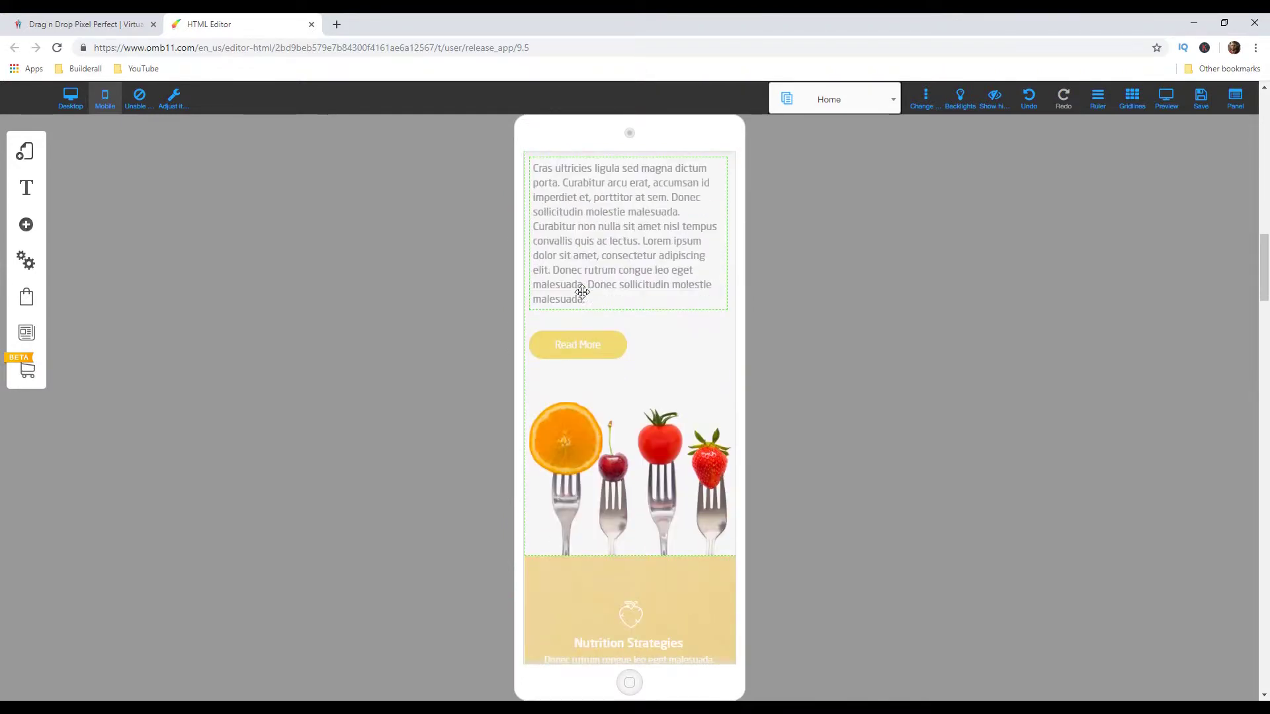
- Return the editor to the desktop version and examine the page from the banner to the About Us section
{"action": "scroll", "coordinate": [582, 294], "scroll_direction": "down", "scroll_amount": 2}
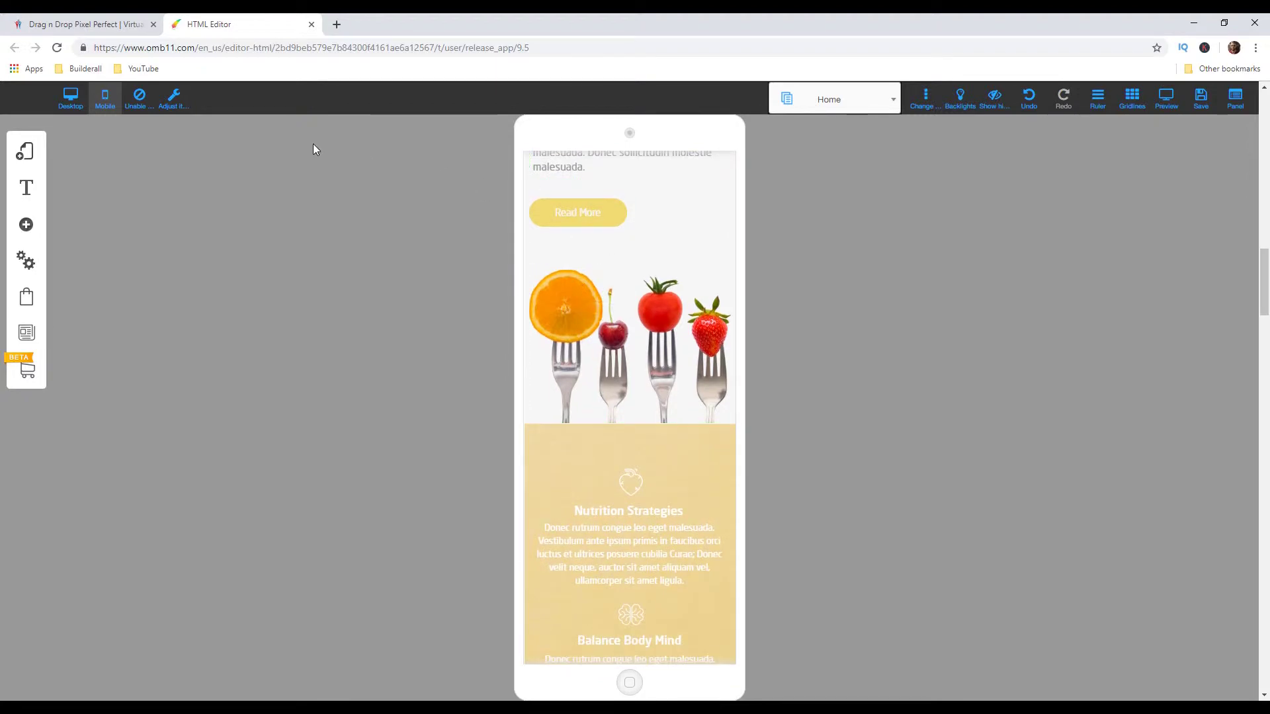
{"action": "left_click", "coordinate": [72, 100]}
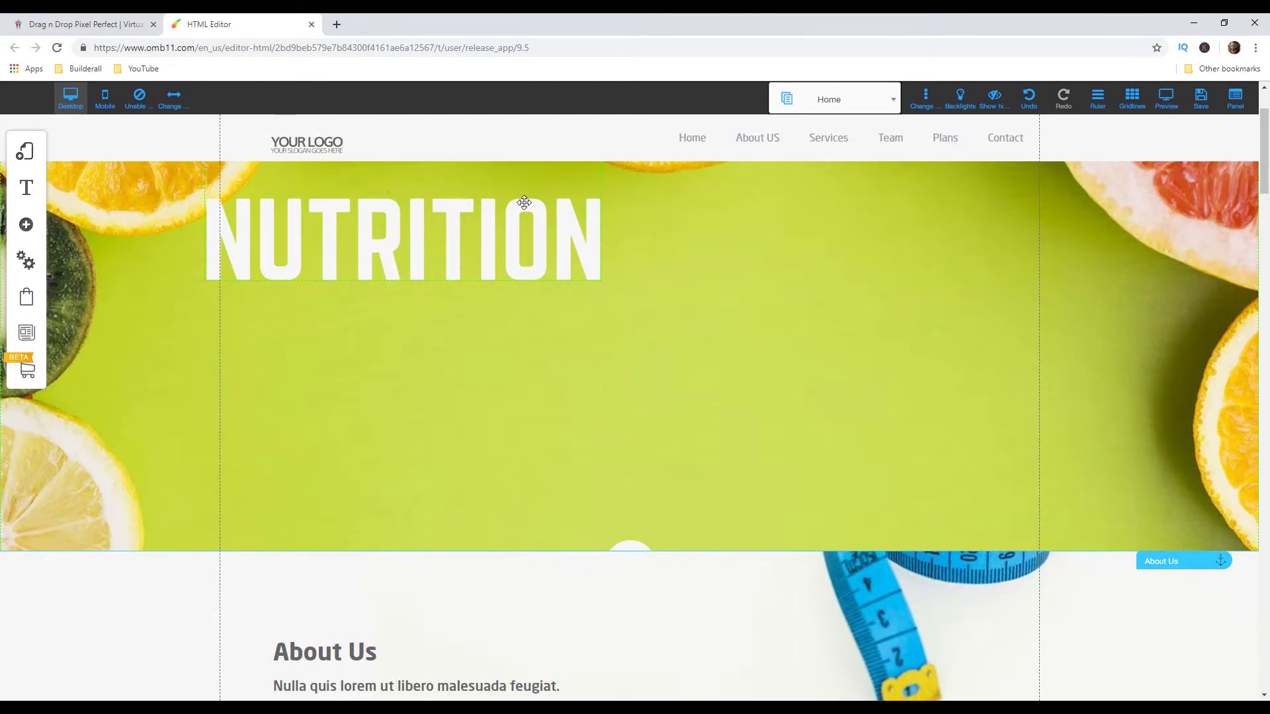
{"action": "scroll", "coordinate": [548, 419], "scroll_direction": "down", "scroll_amount": 3}
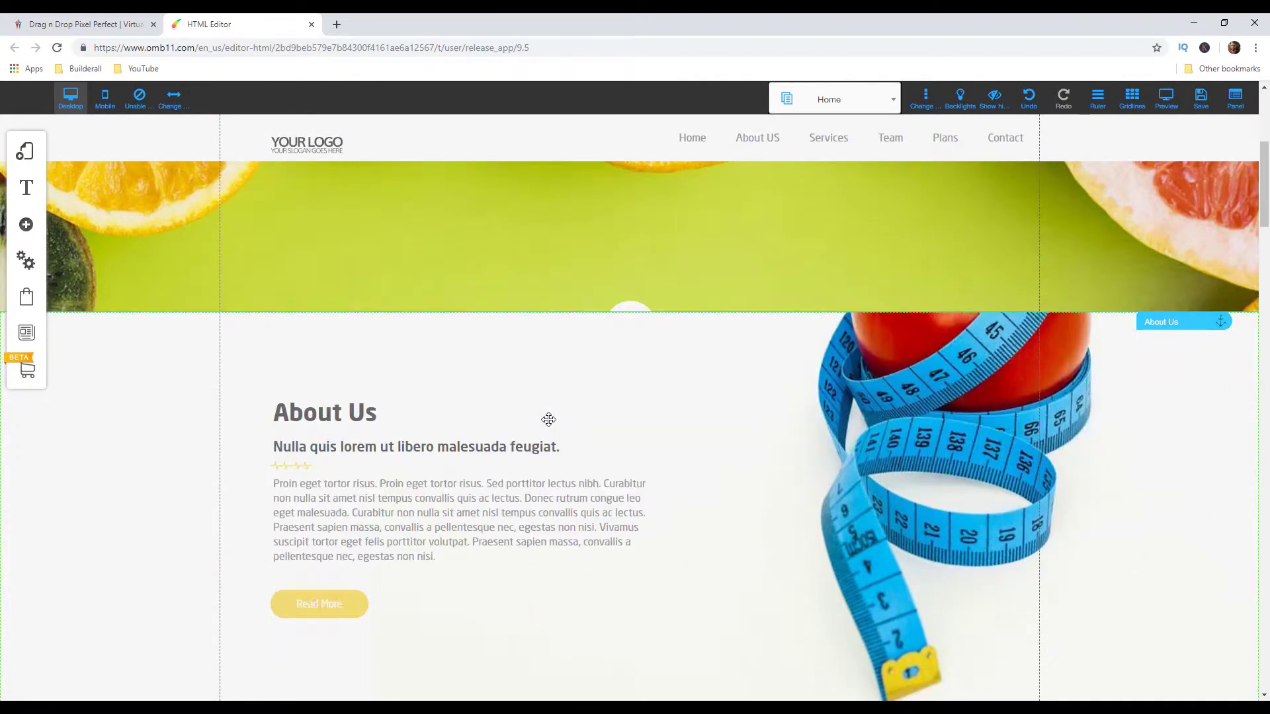
{"action": "scroll", "coordinate": [549, 419], "scroll_direction": "down", "scroll_amount": 2}
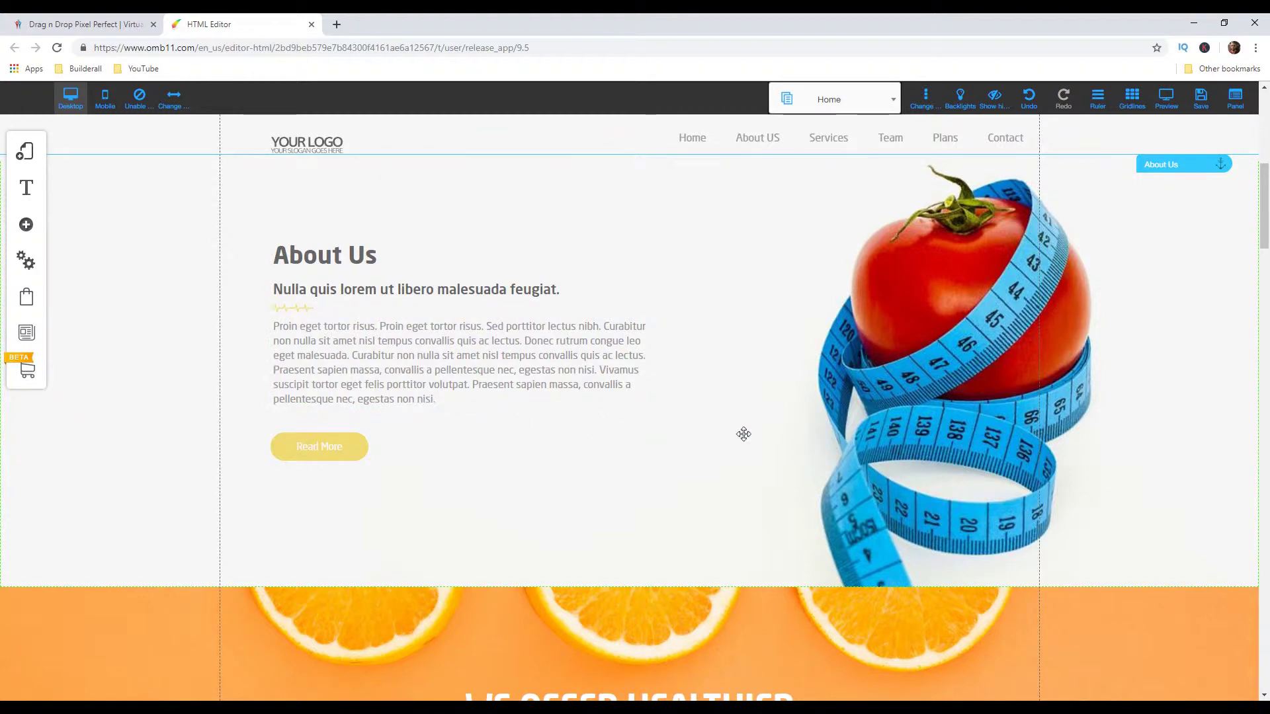
- Save the site under the URL name mywebsite with the Home page included, and dismiss the save alert
{"action": "left_click", "coordinate": [1204, 101]}
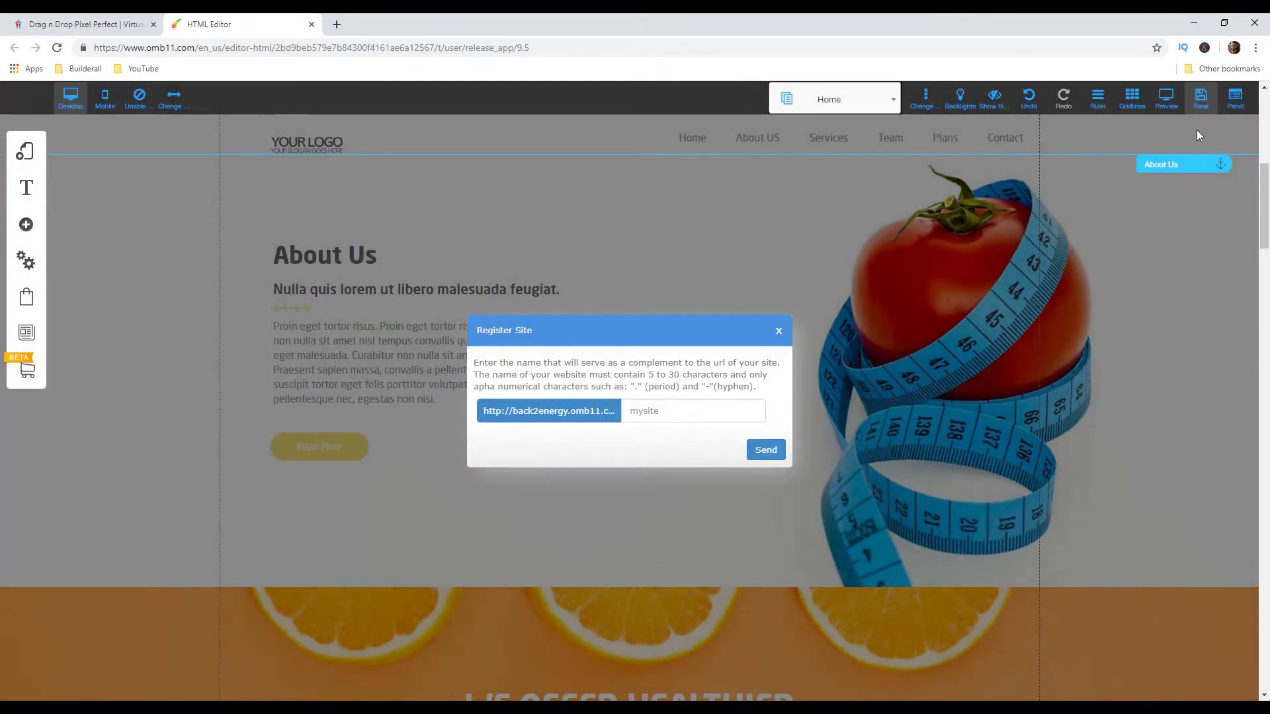
{"action": "type", "text": "mywebsite"}
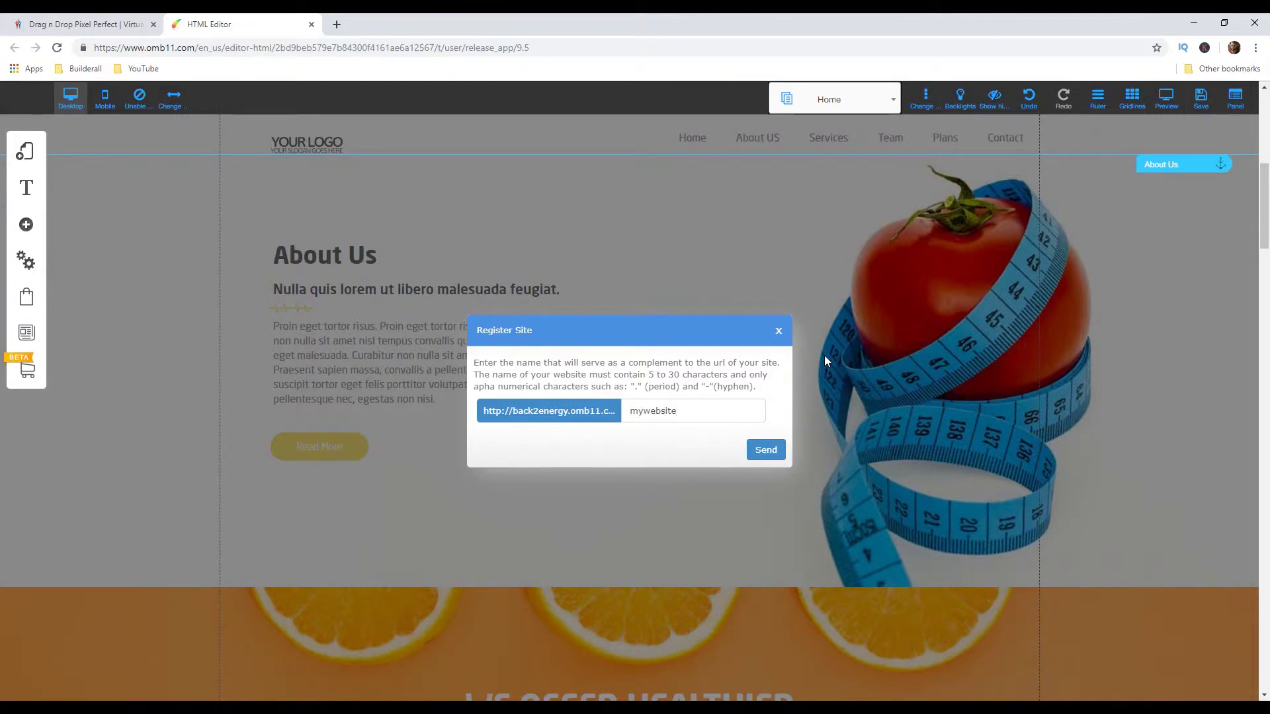
{"action": "left_click", "coordinate": [766, 453]}
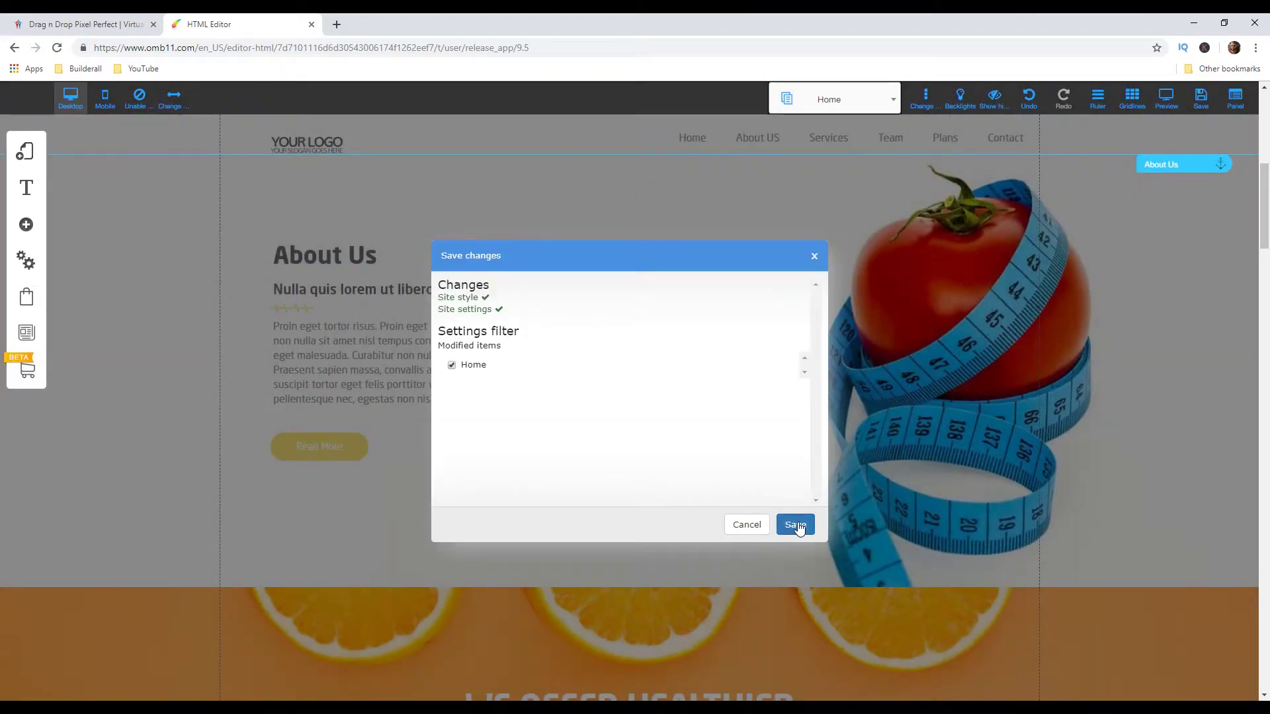
{"action": "left_click", "coordinate": [796, 525]}
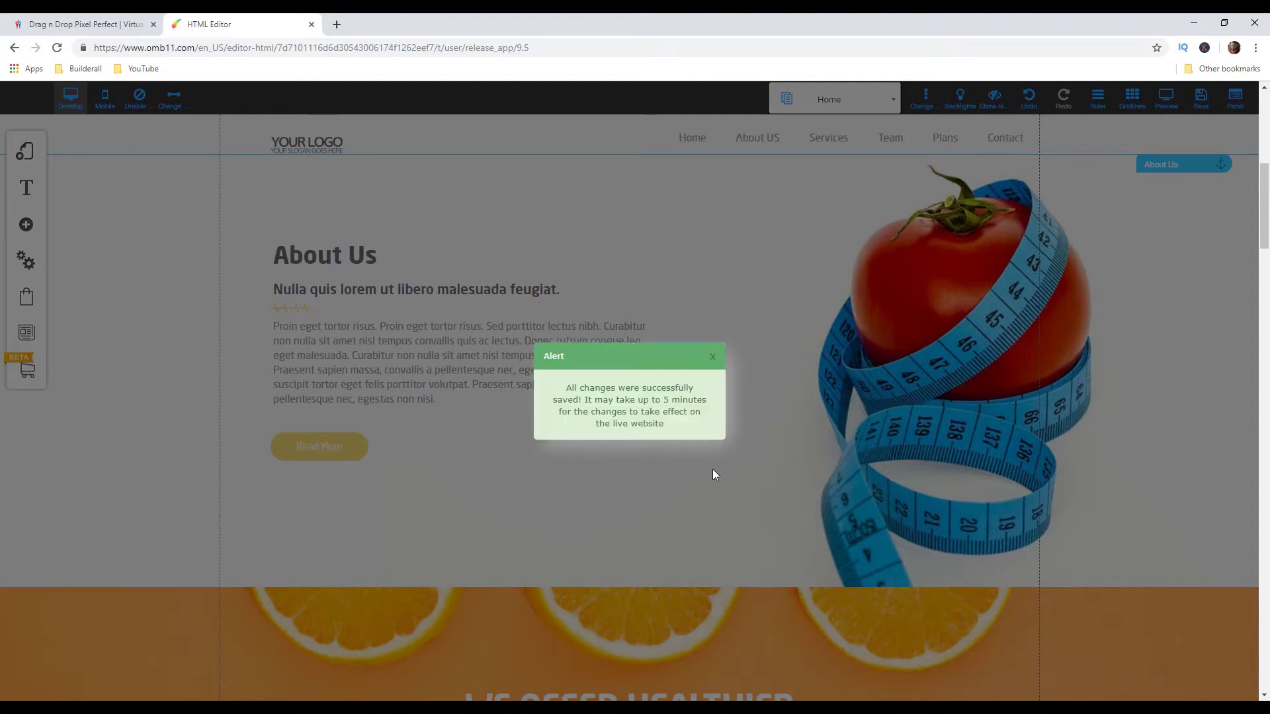
{"action": "left_click", "coordinate": [711, 361]}
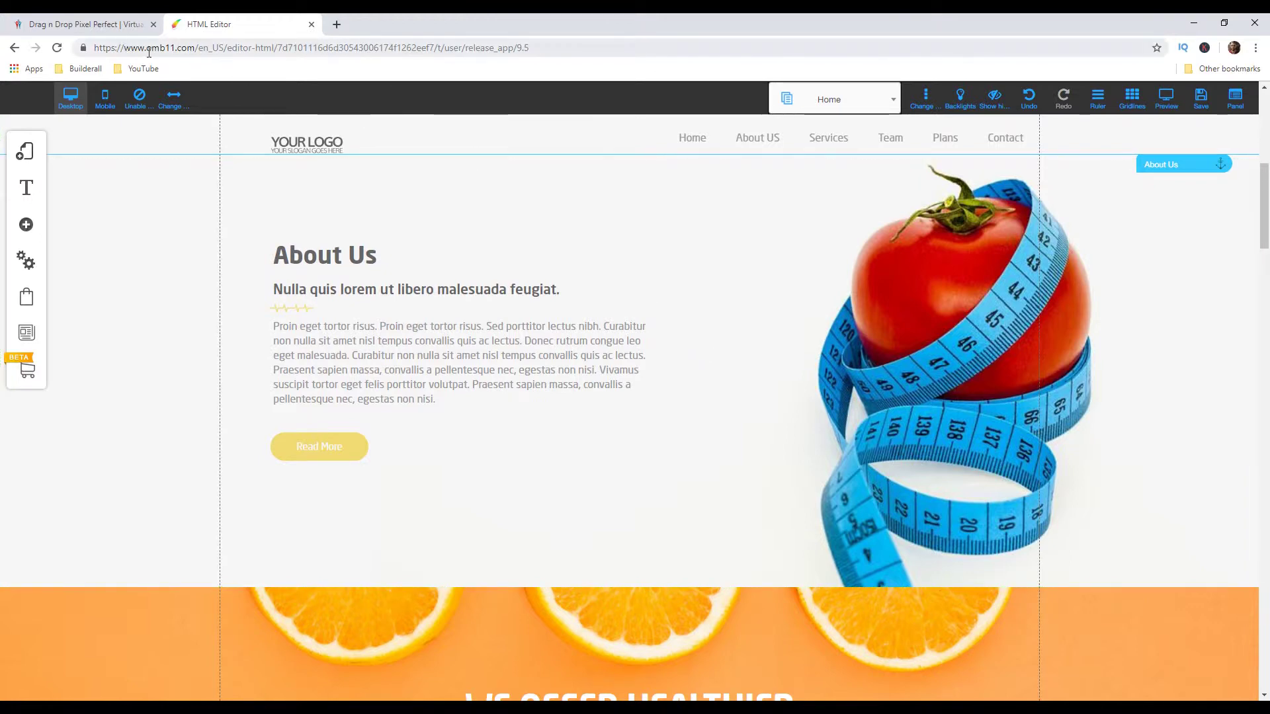
- Switch to the Builderall office, open the list of own Pixel Perfect sites, and publish mywebsite
{"action": "left_click", "coordinate": [93, 21]}
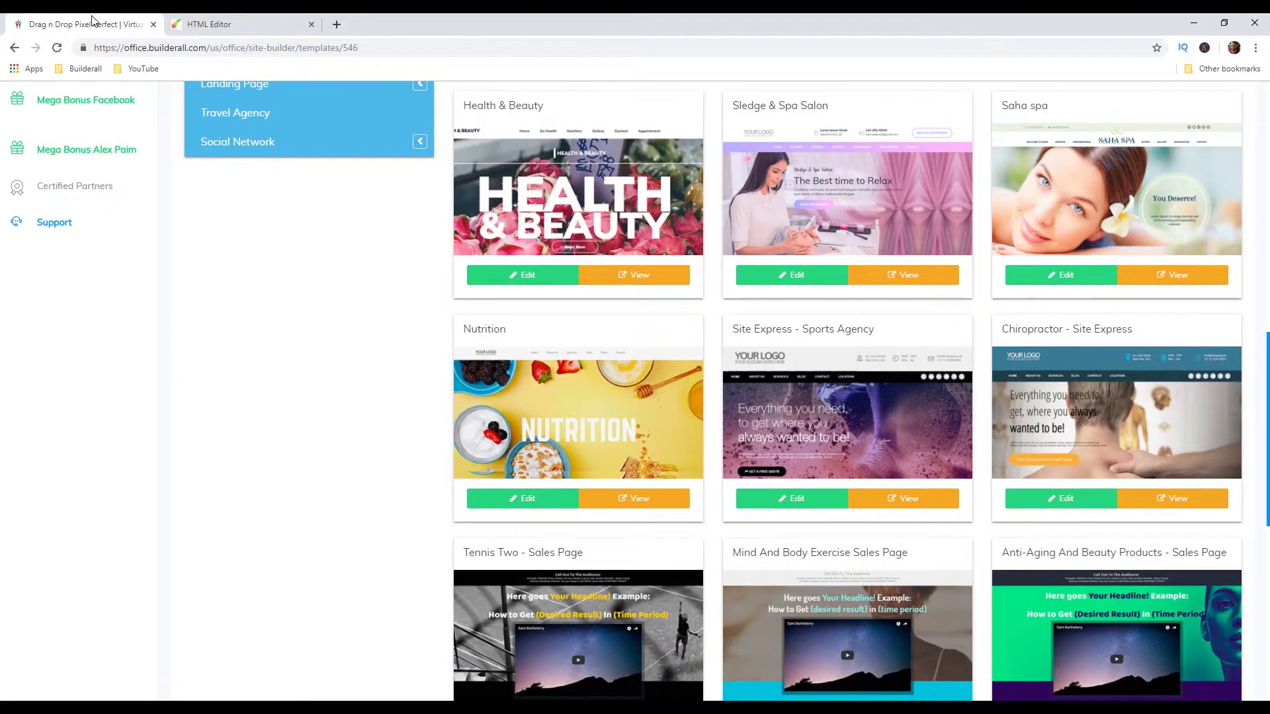
{"action": "scroll", "coordinate": [212, 320], "scroll_direction": "up", "scroll_amount": 15}
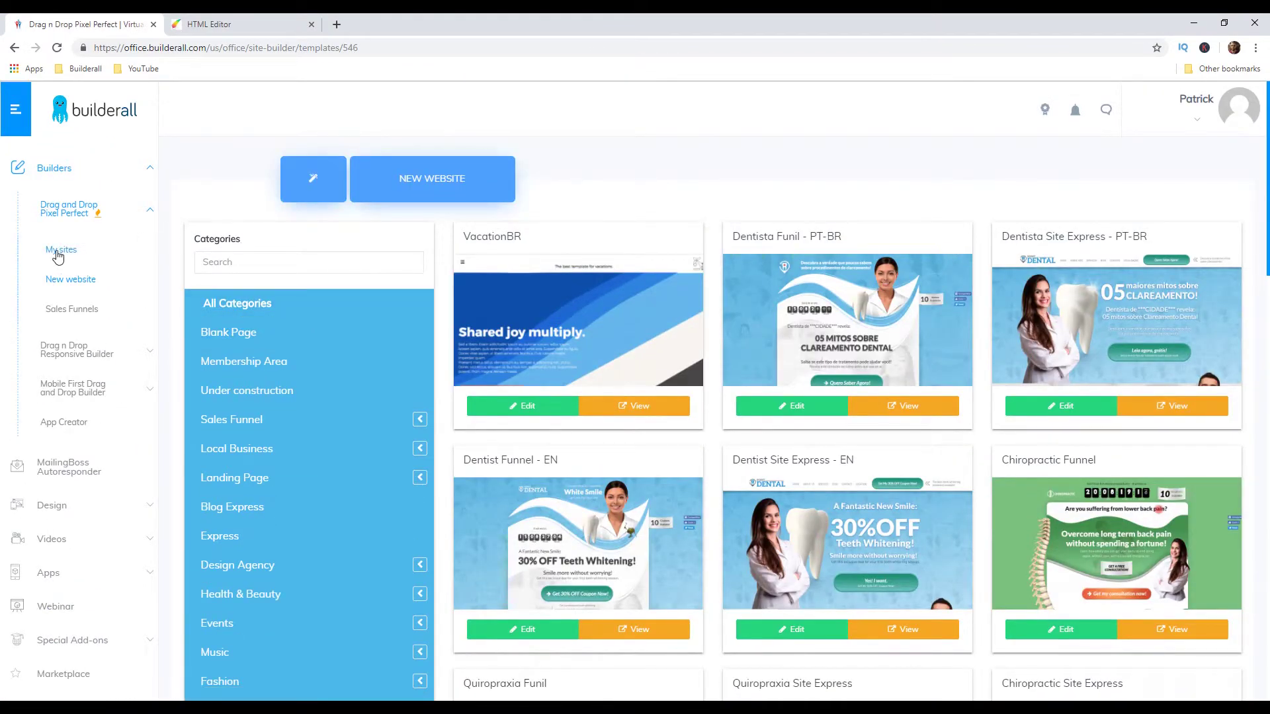
{"action": "left_click", "coordinate": [59, 255]}
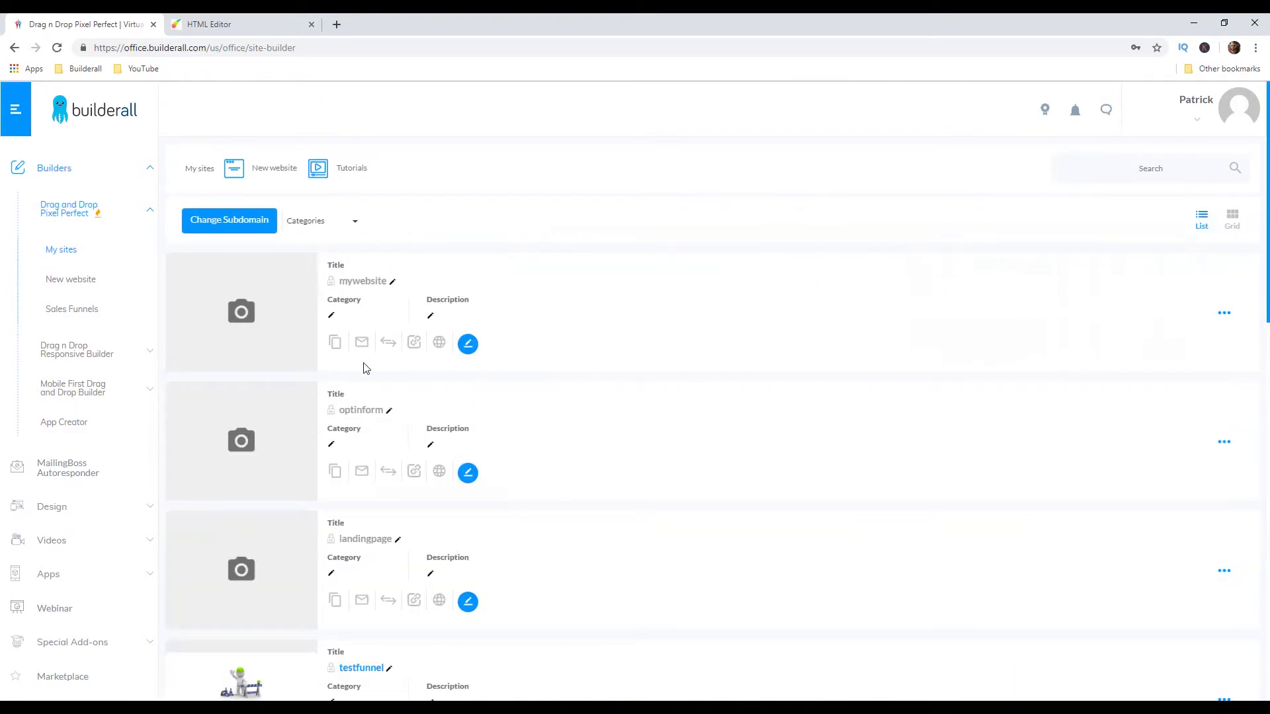
{"action": "left_click", "coordinate": [438, 345]}
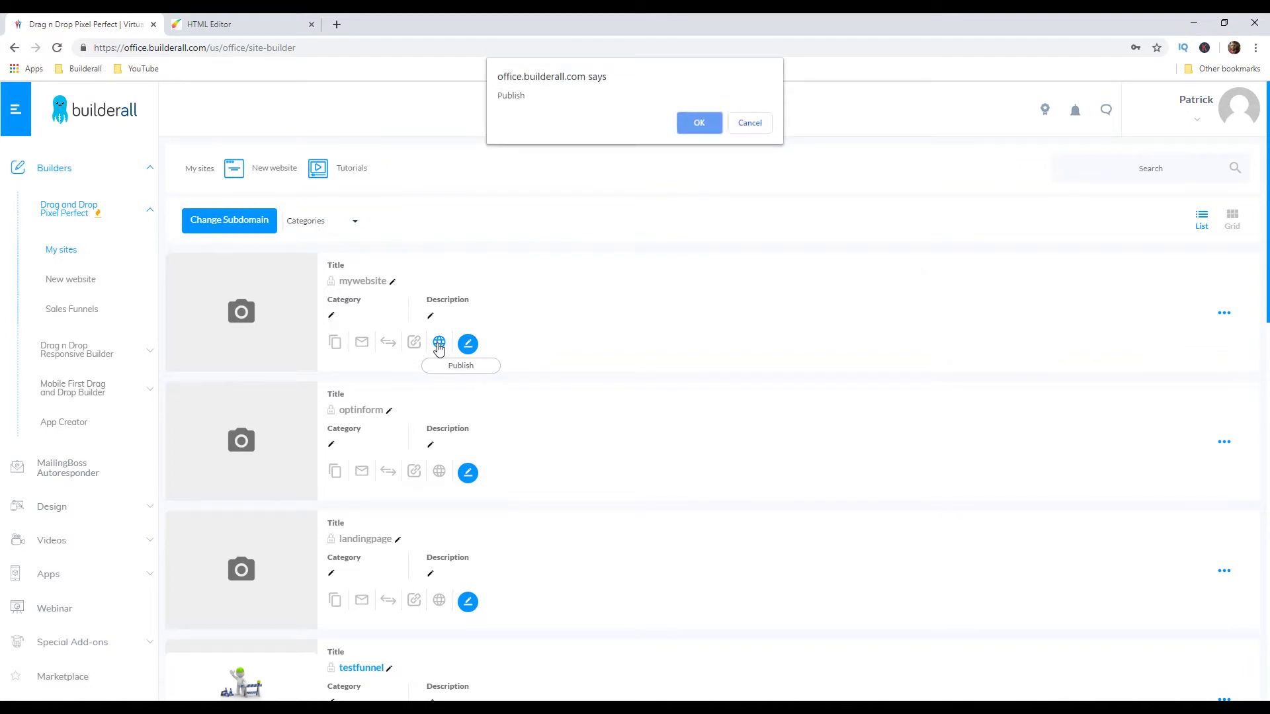
{"action": "left_click", "coordinate": [691, 127]}
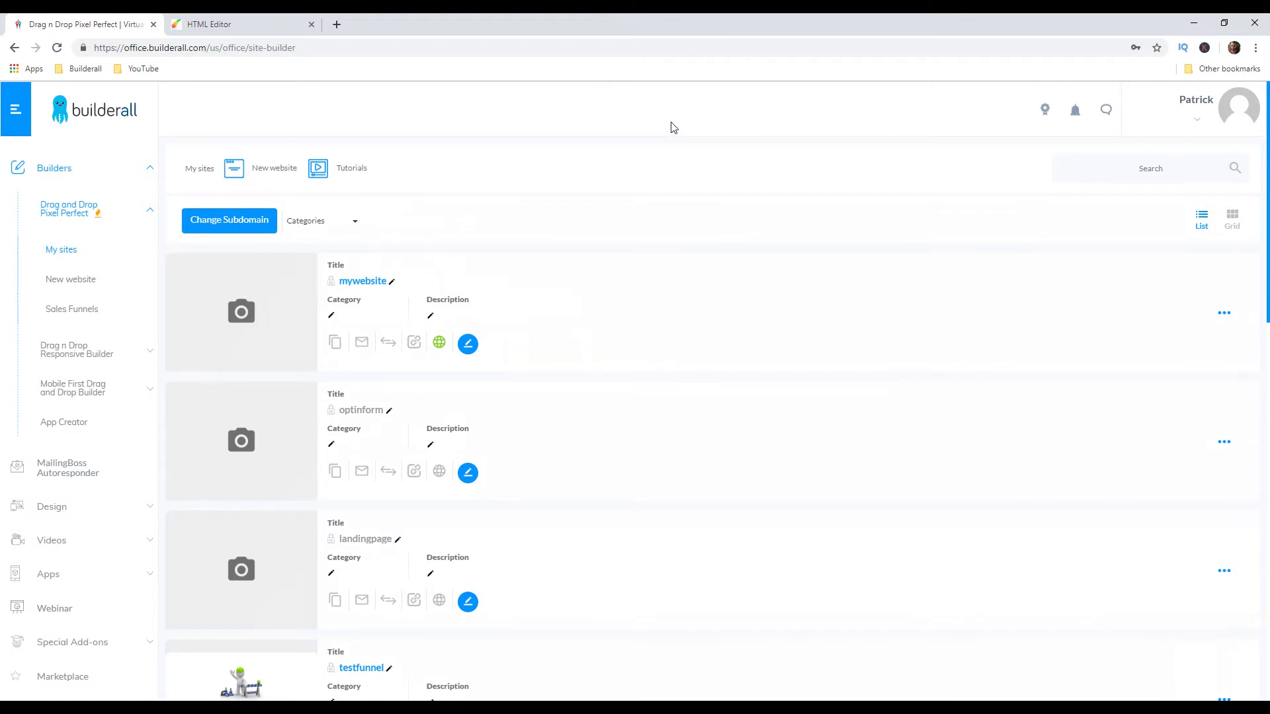
- Open the live mywebsite page and examine its banner and About Us section
{"action": "left_click", "coordinate": [363, 282]}
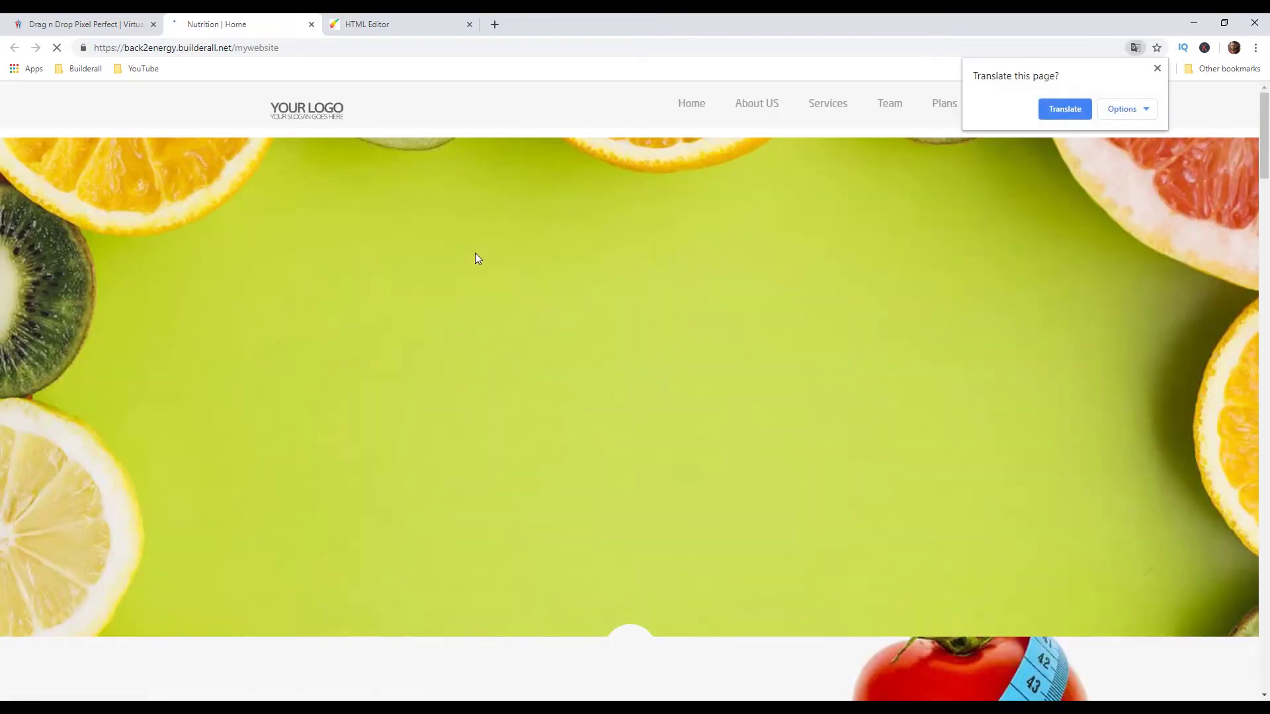
{"action": "scroll", "coordinate": [496, 254], "scroll_direction": "down", "scroll_amount": 3}
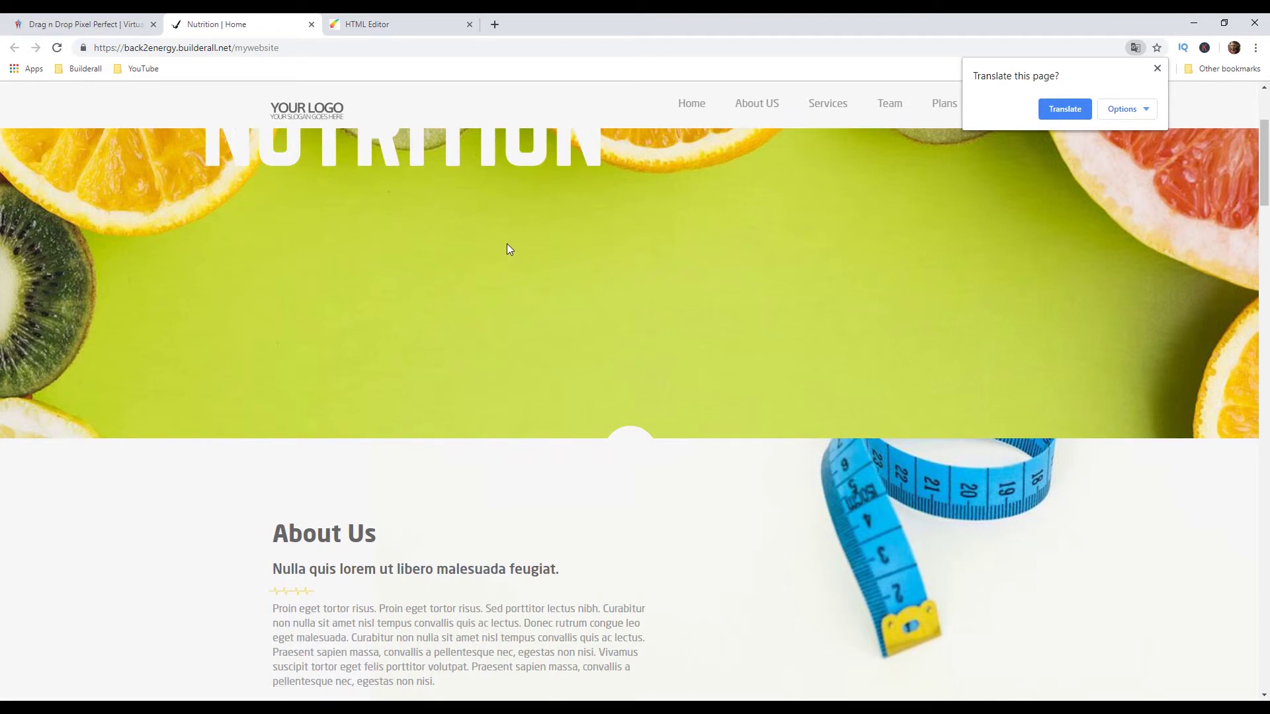
{"action": "scroll", "coordinate": [508, 248], "scroll_direction": "up", "scroll_amount": 3}
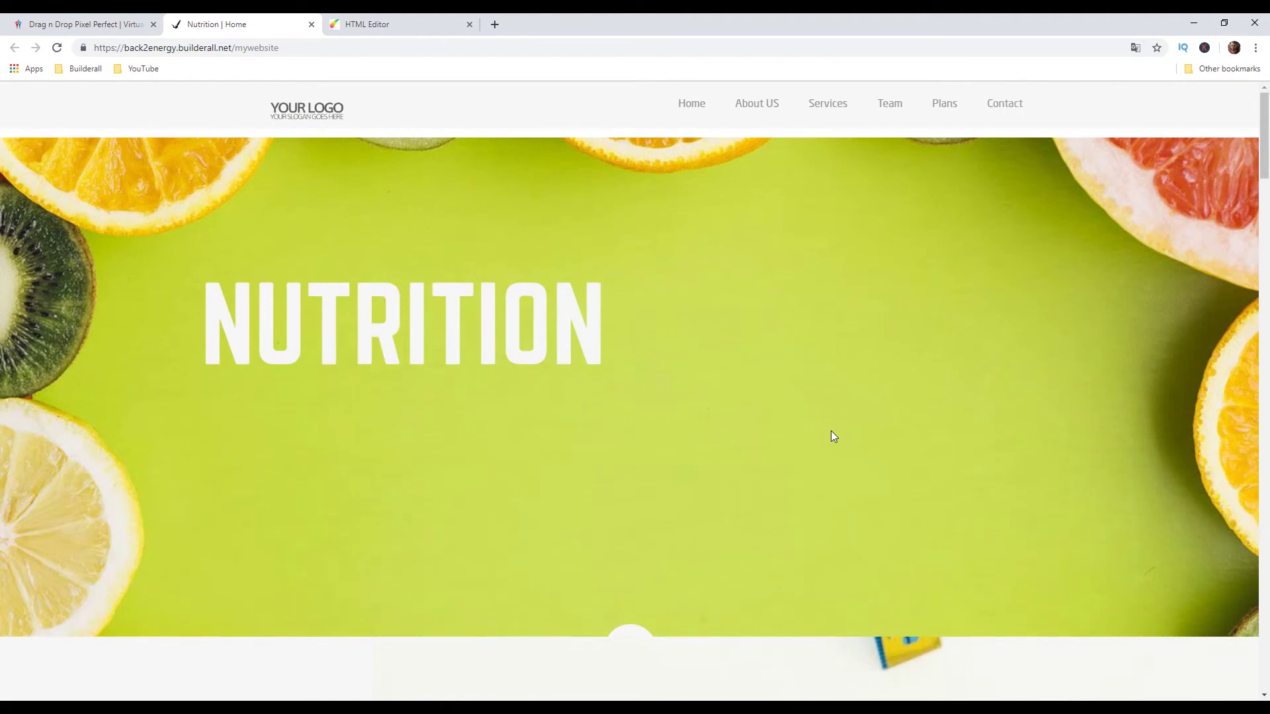